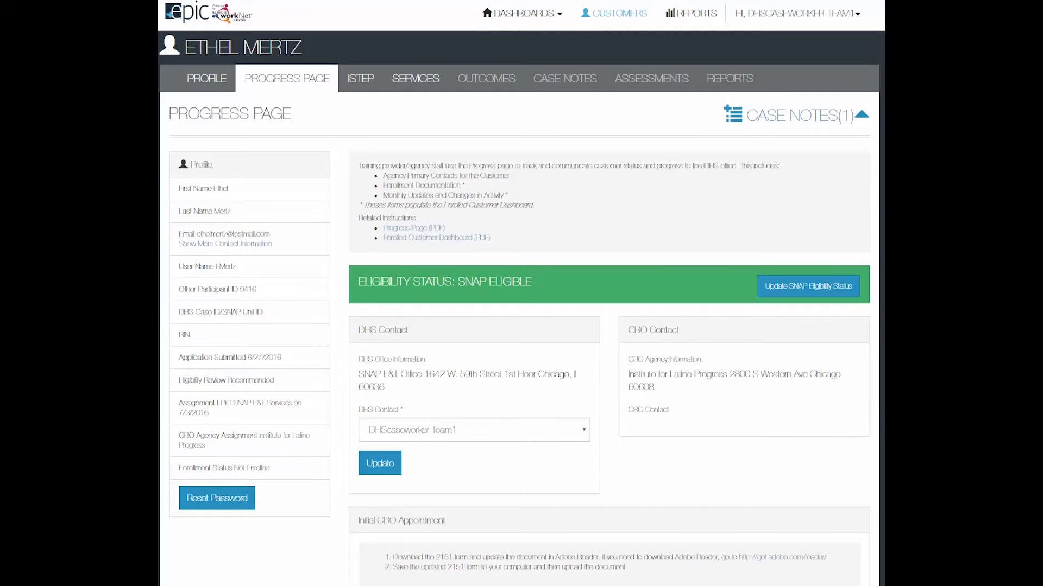
Resubmit the customer's SNAP eligibility status as Eligible through Update SNAP Eligibility Status.
scroll(342, 169, down, 2)
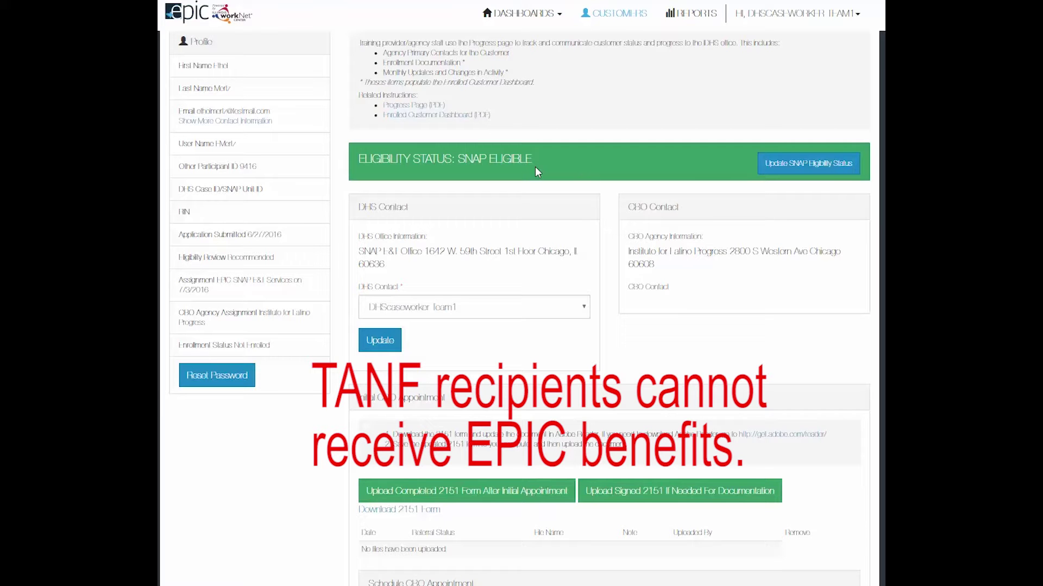
click(816, 160)
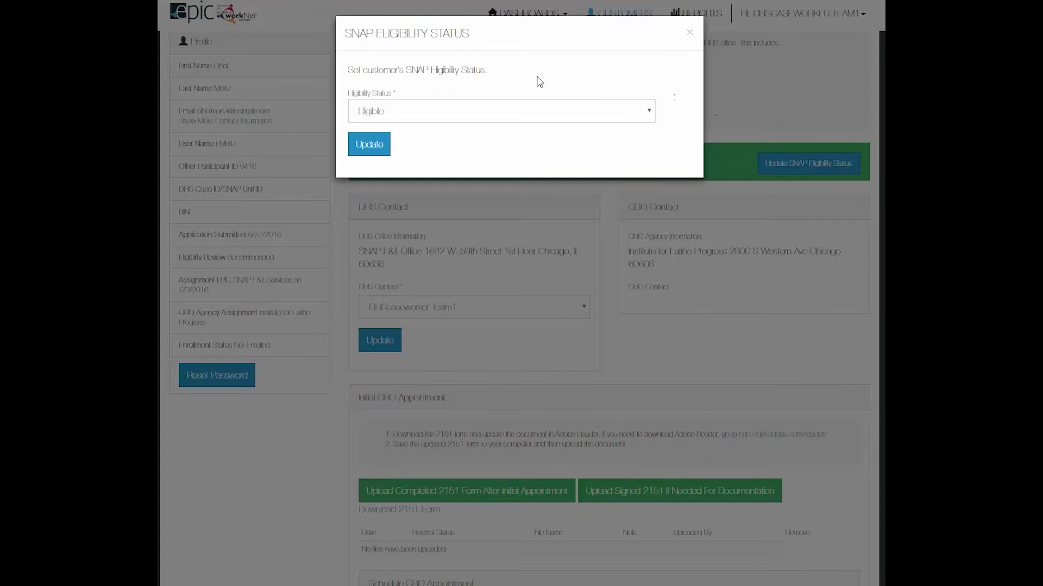
click(650, 115)
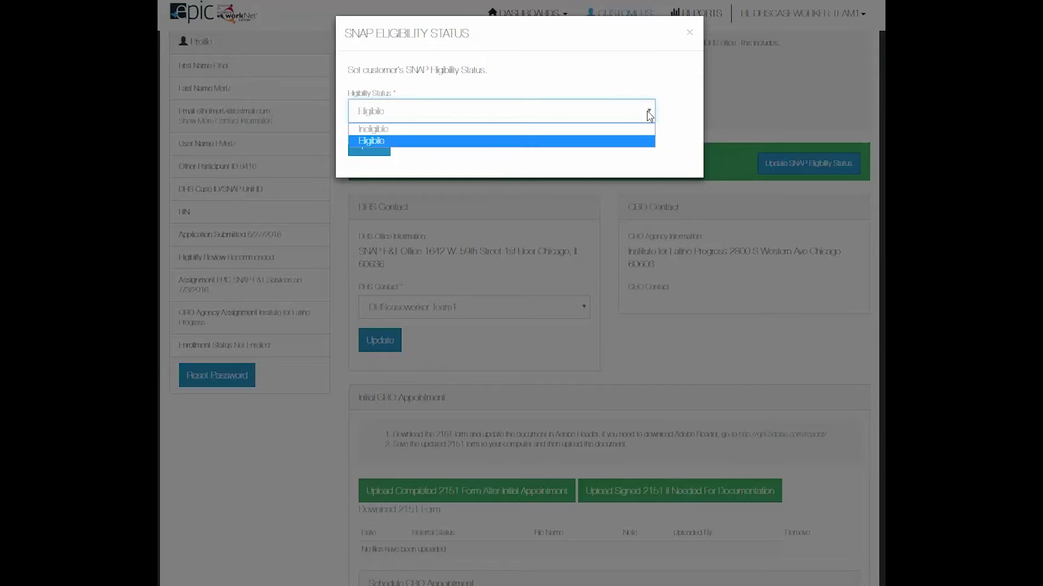
click(637, 143)
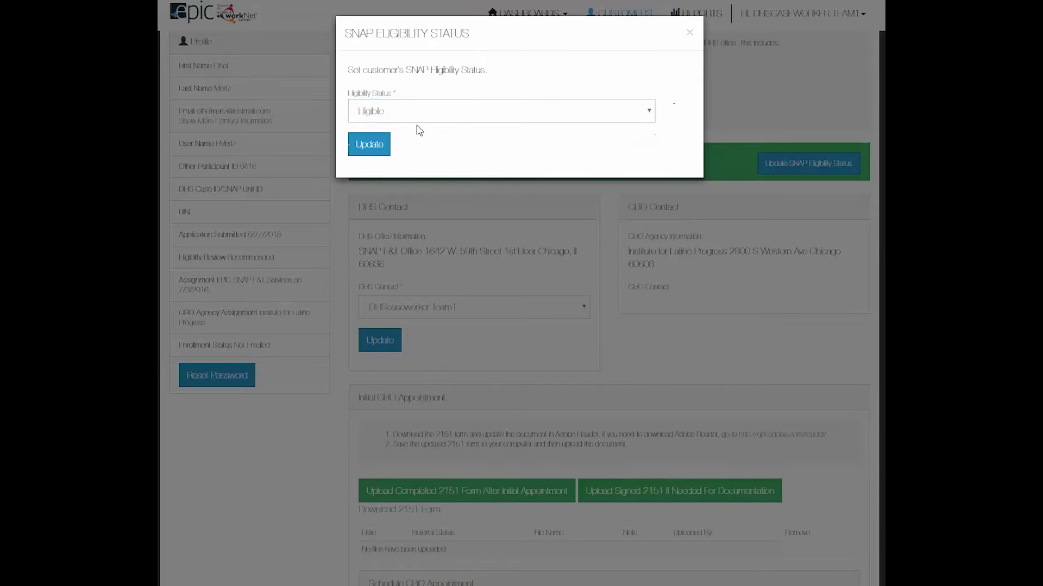
click(374, 147)
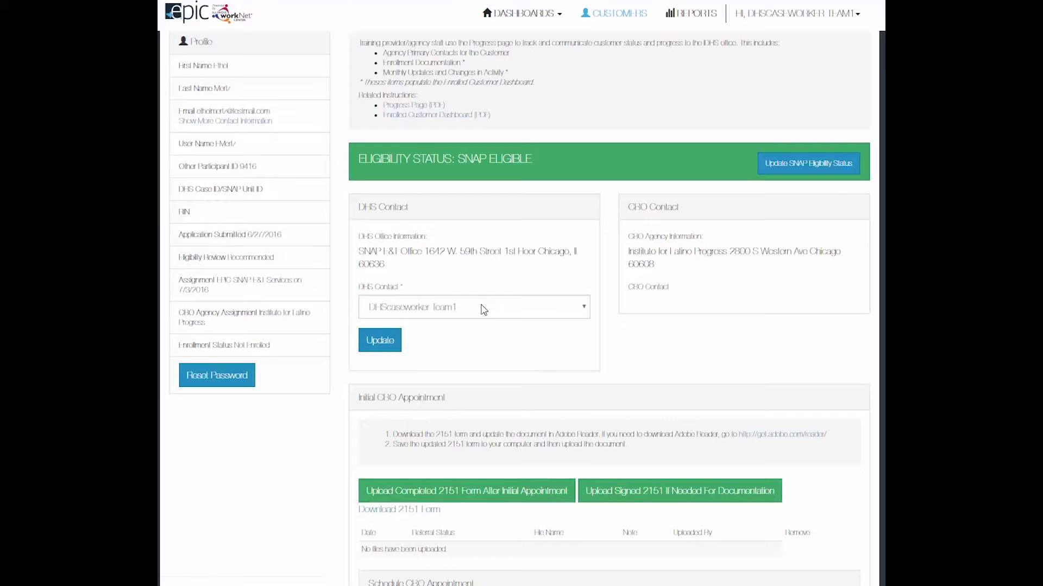
Choose DHScaseworker Team1 in the DHS Contact dropdown.
click(483, 310)
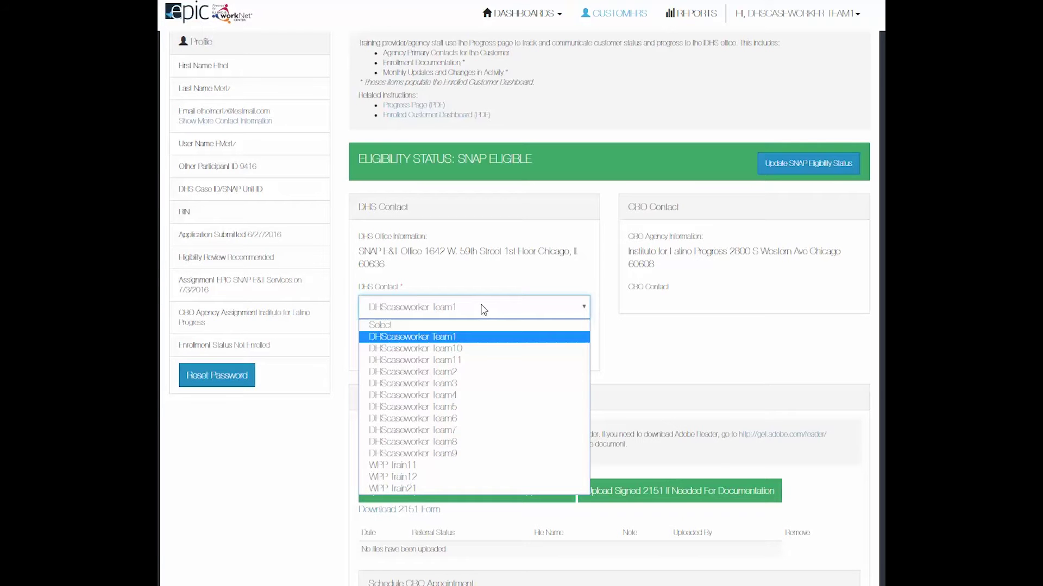
click(483, 310)
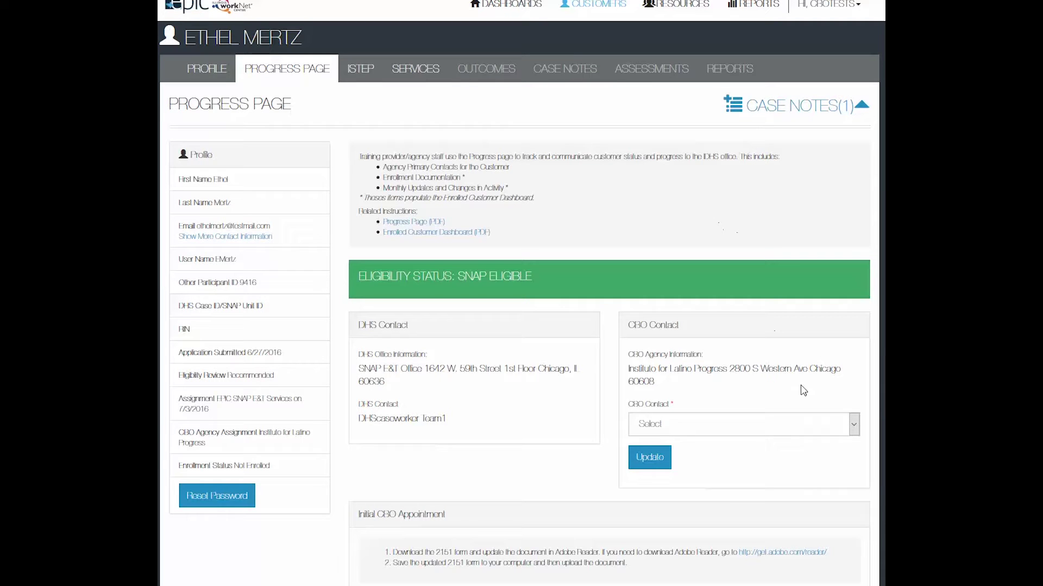
Scroll down the Progress Page to the Initial CBO Appointment section.
scroll(830, 456, down, 3)
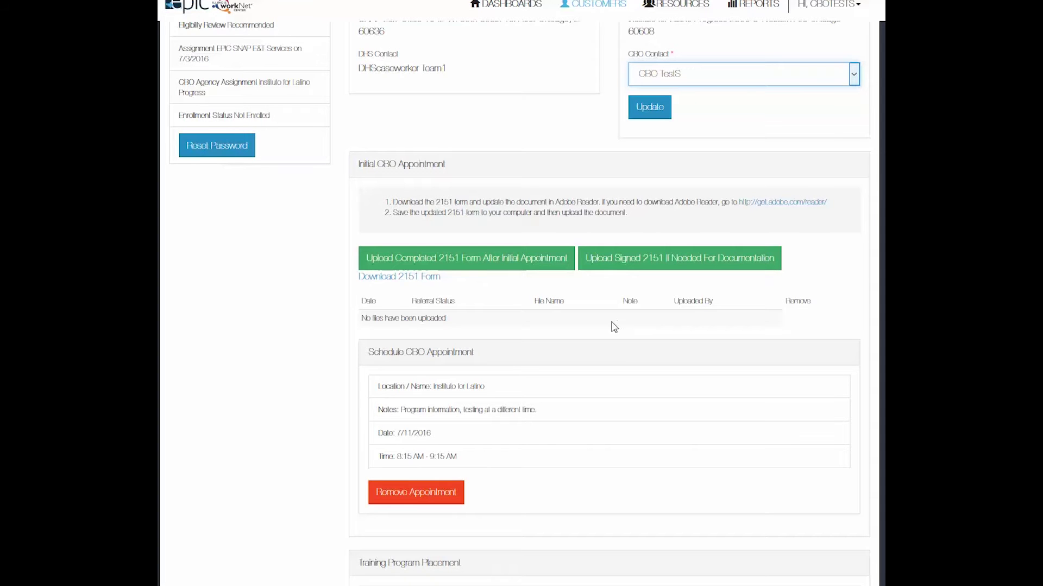
scroll(590, 351, down, 7)
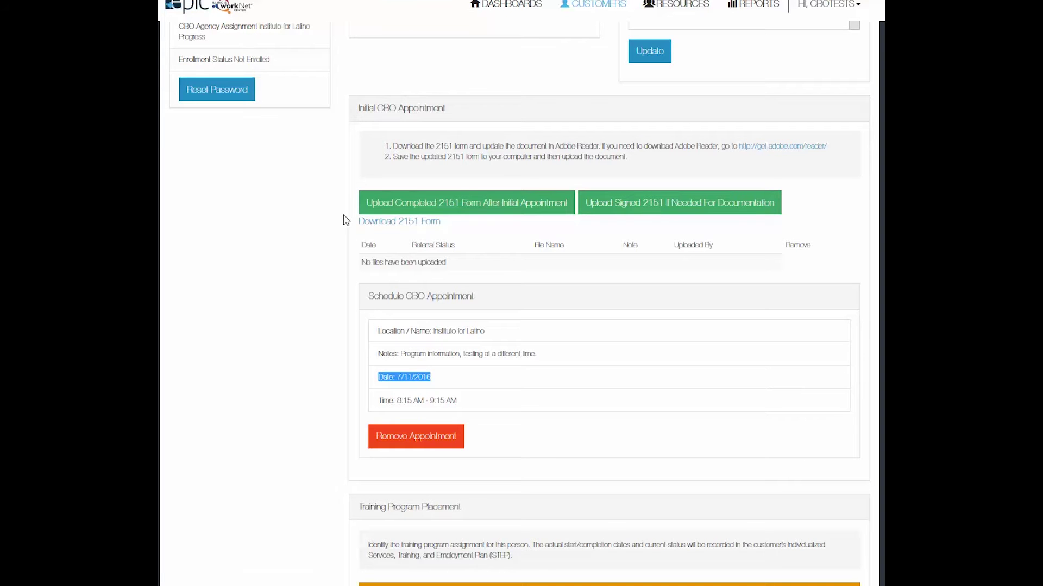
Download the 2151 referral form from EPIC and open it with Adobe Acrobat DC.
click(396, 223)
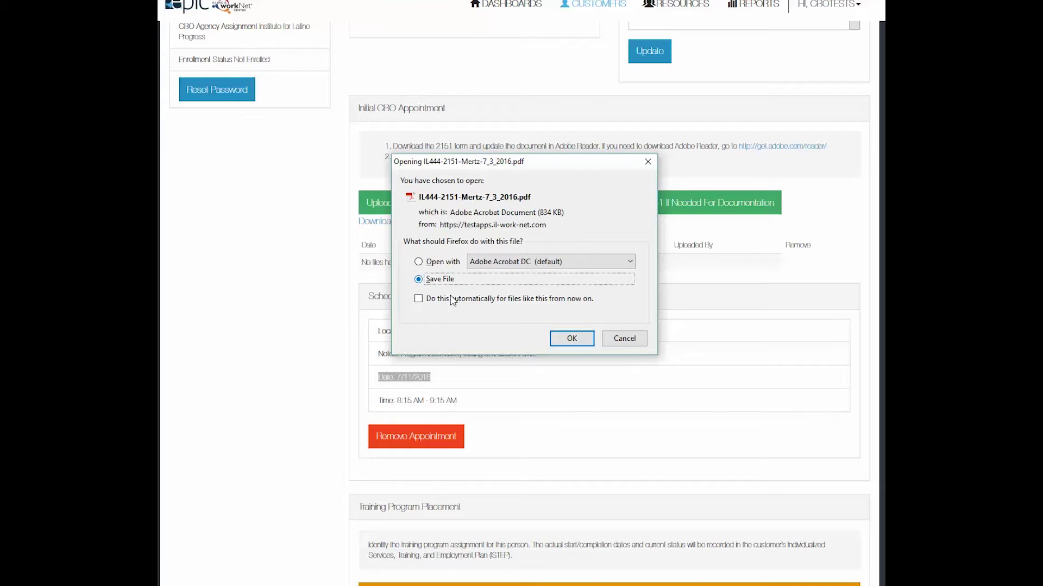
click(418, 263)
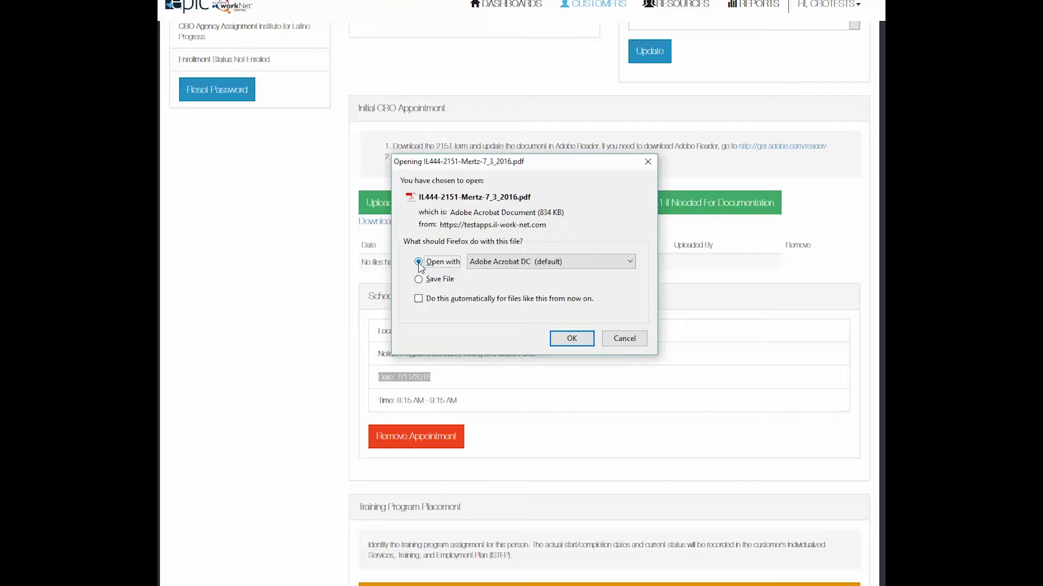
click(566, 339)
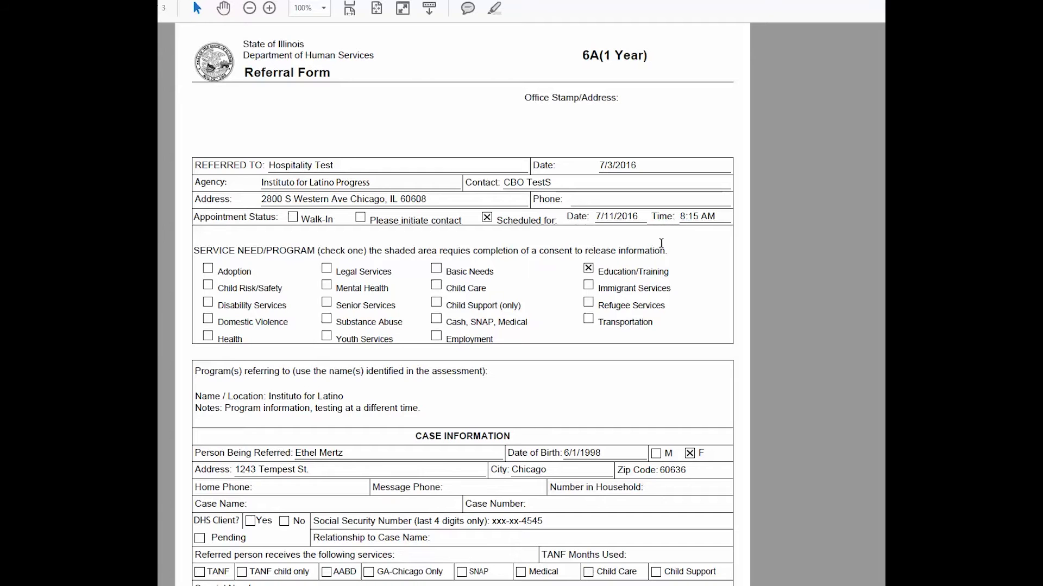
scroll(661, 242, down, 1)
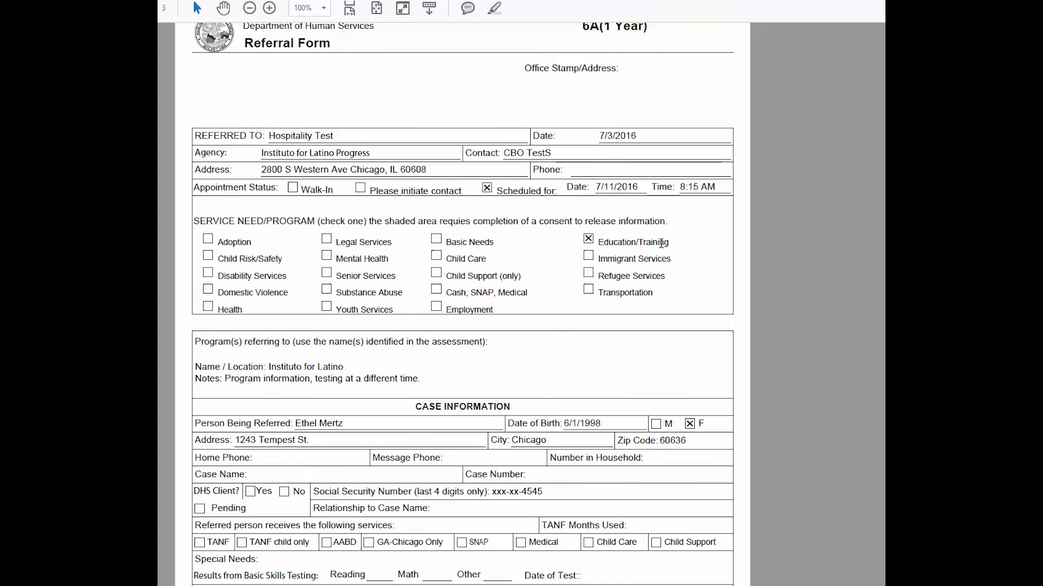
scroll(661, 242, down, 4)
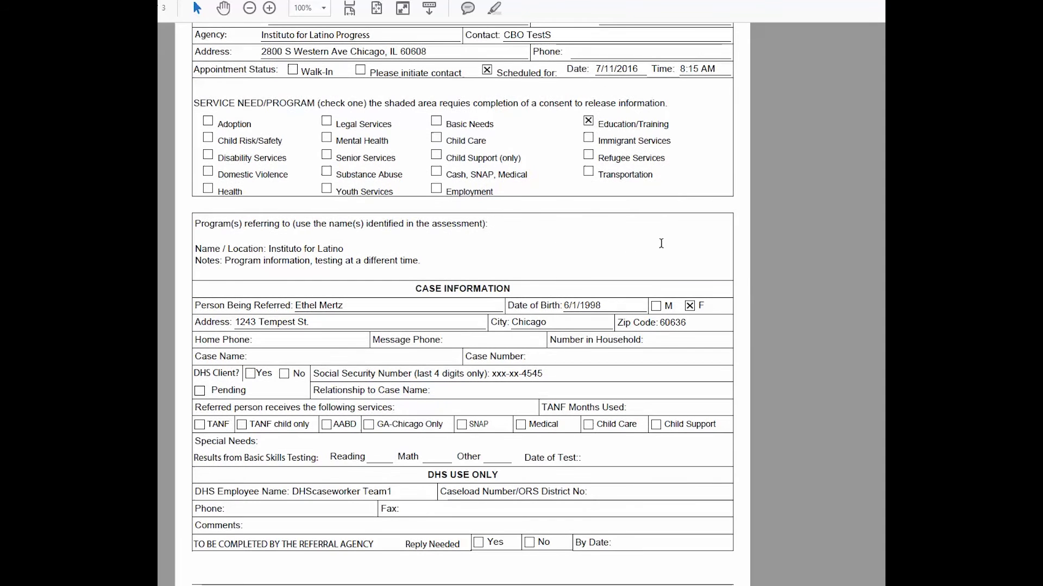
scroll(660, 242, down, 5)
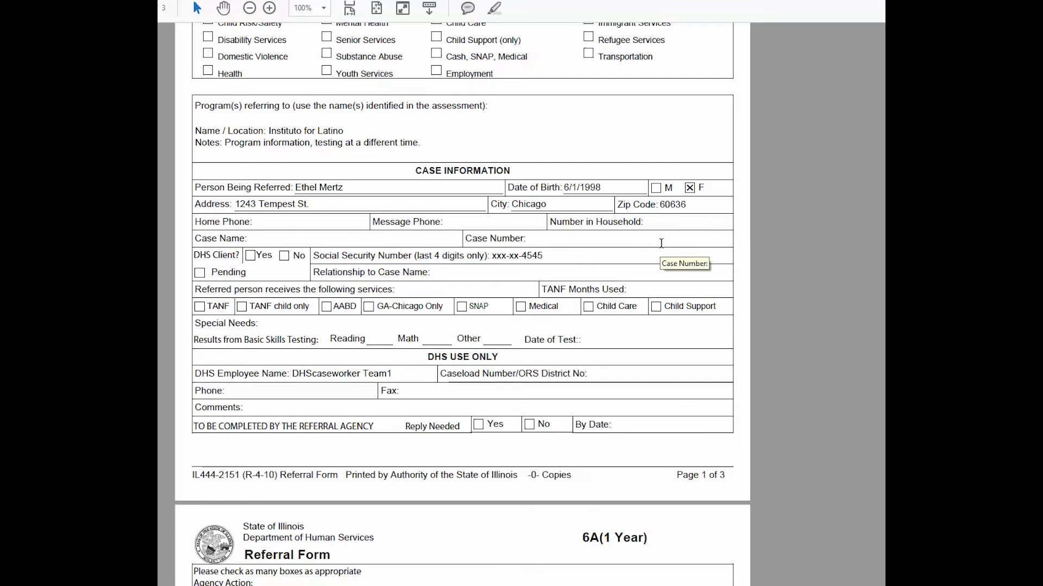
scroll(661, 242, down, 5)
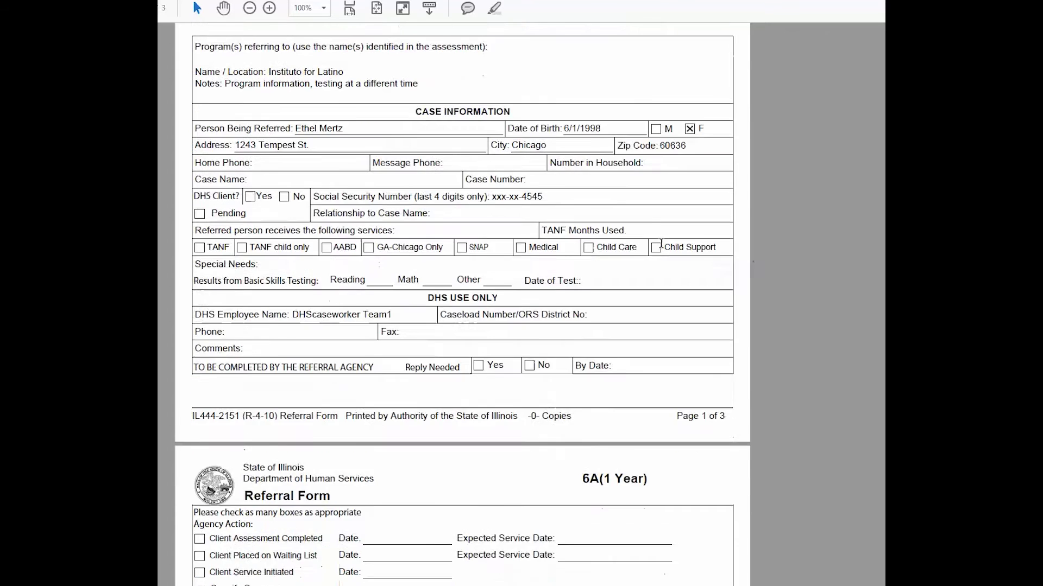
scroll(661, 242, down, 7)
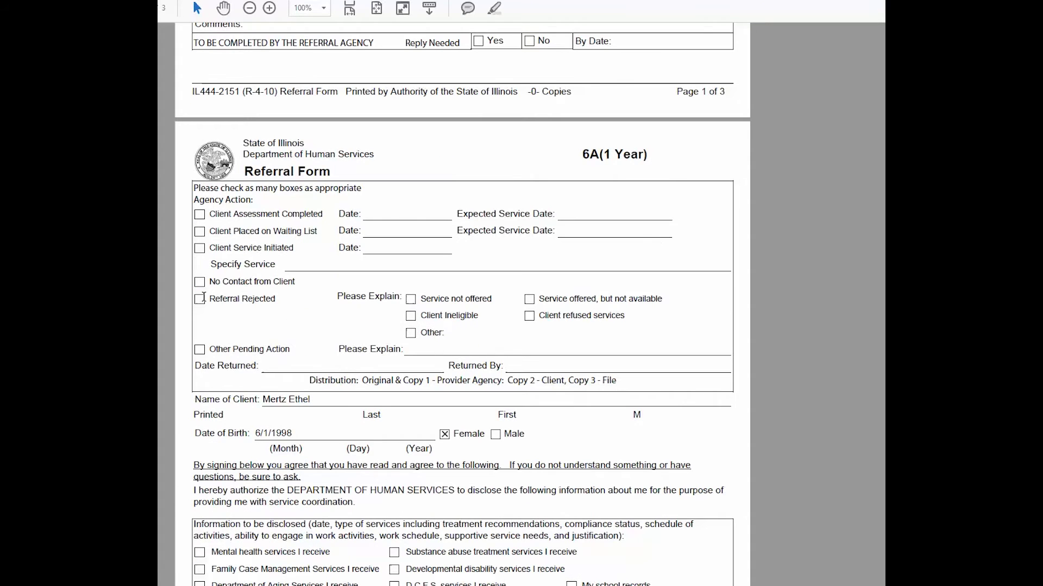
Check Client Assessment Completed in the form's Agency Action options.
click(200, 215)
drag(209, 214, 330, 213)
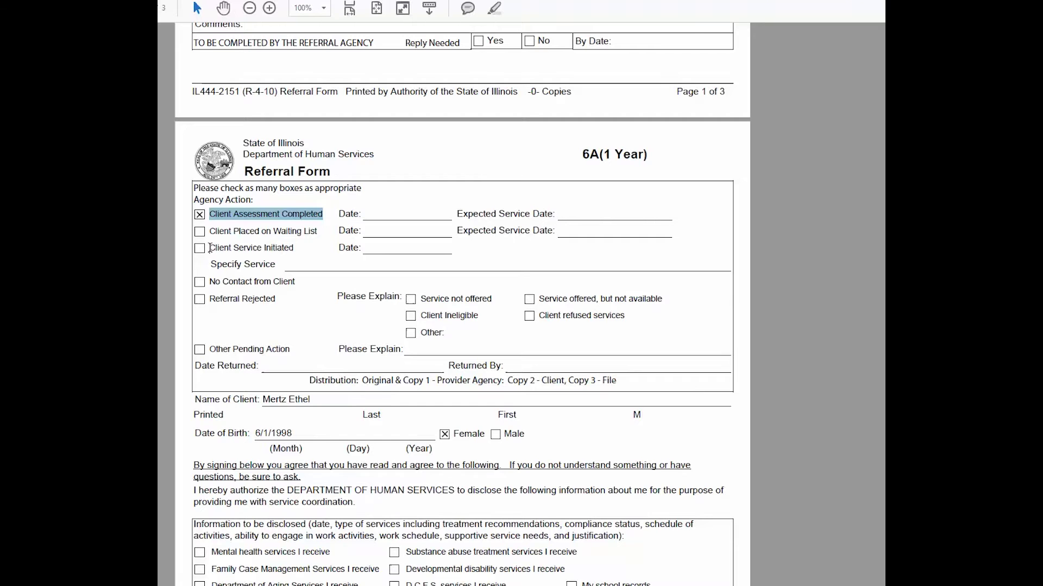
drag(209, 248, 294, 249)
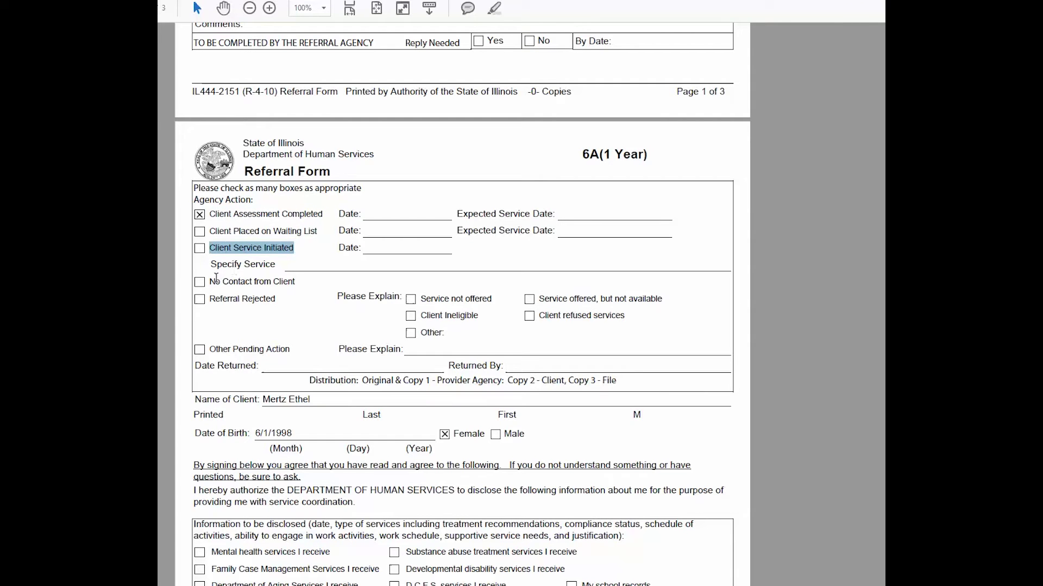
drag(210, 282, 305, 284)
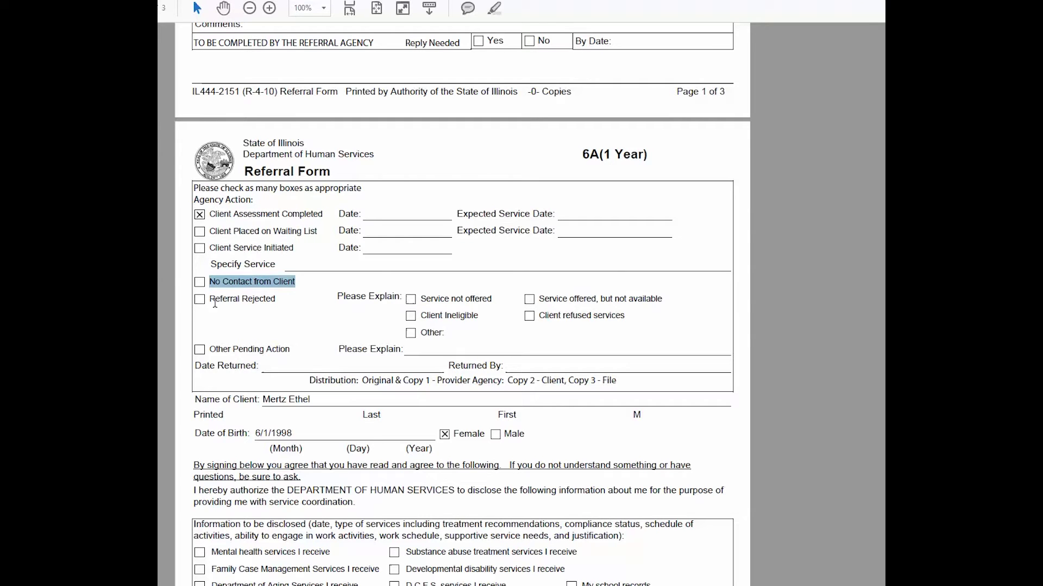
drag(210, 299, 272, 302)
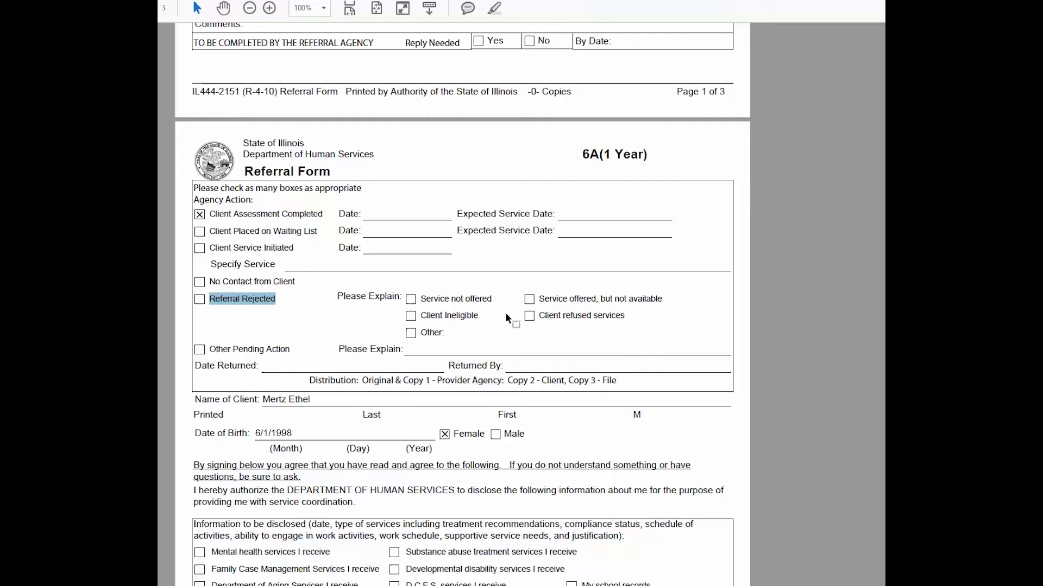
Enter assessment date 07/03/2016 and Expected Service Date 07/05/2016.
click(376, 217)
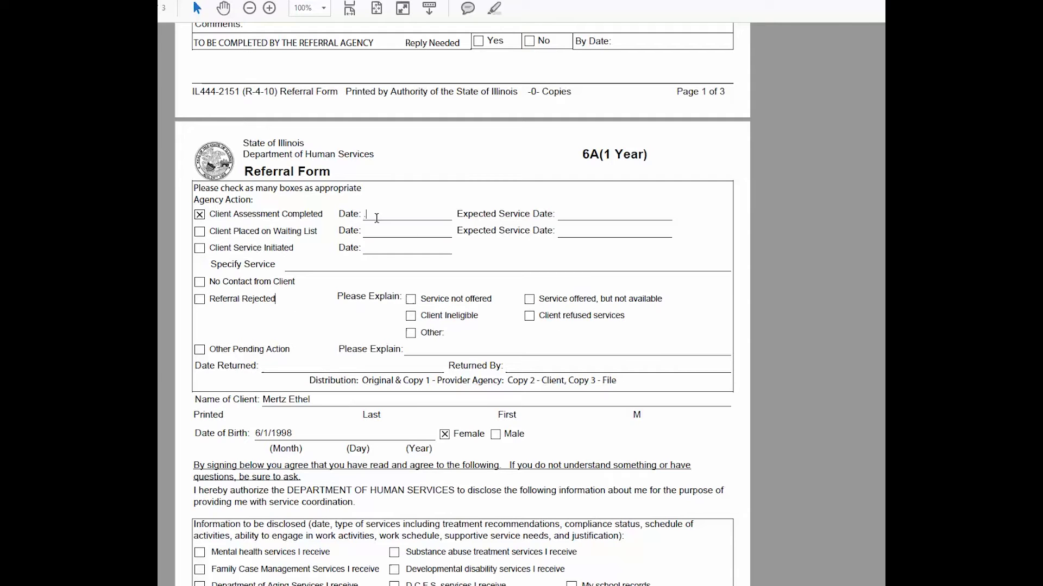
text(9)
drag(457, 213, 559, 216)
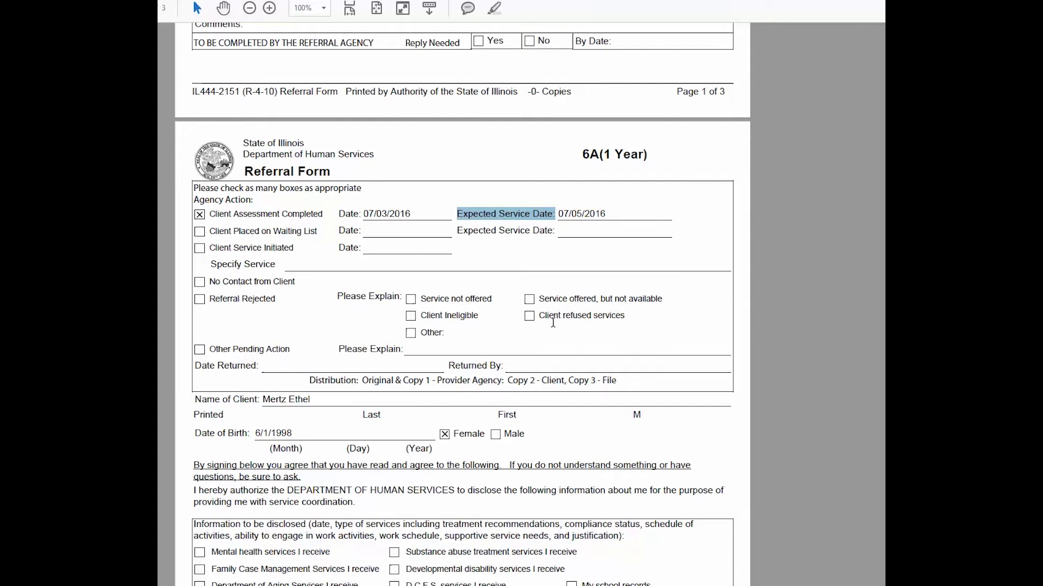
Review the rest of the 2151 form, then save it as a PDF in JTED-SNAP.
scroll(552, 322, down, 1)
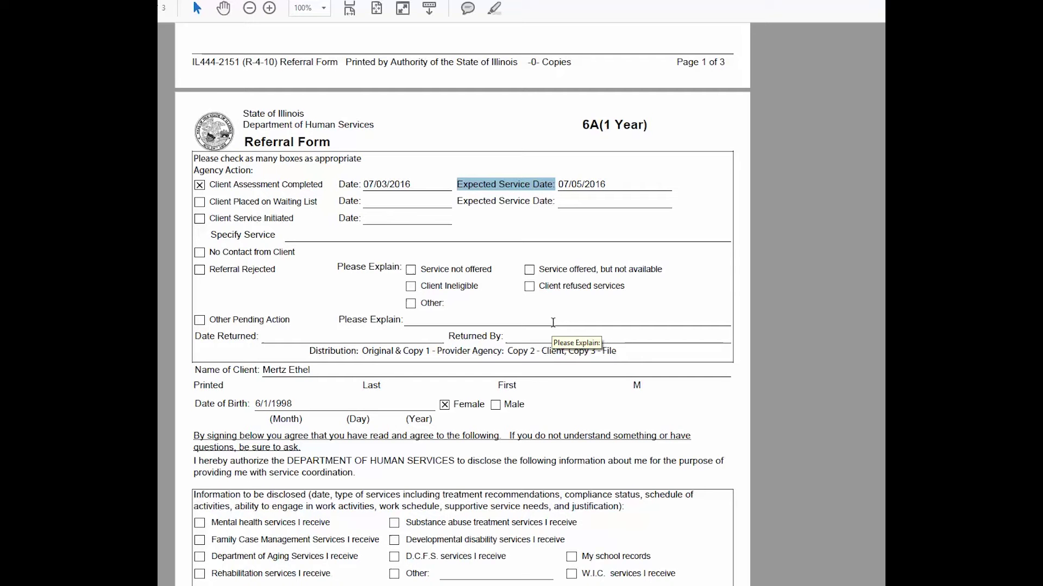
scroll(558, 378, down, 3)
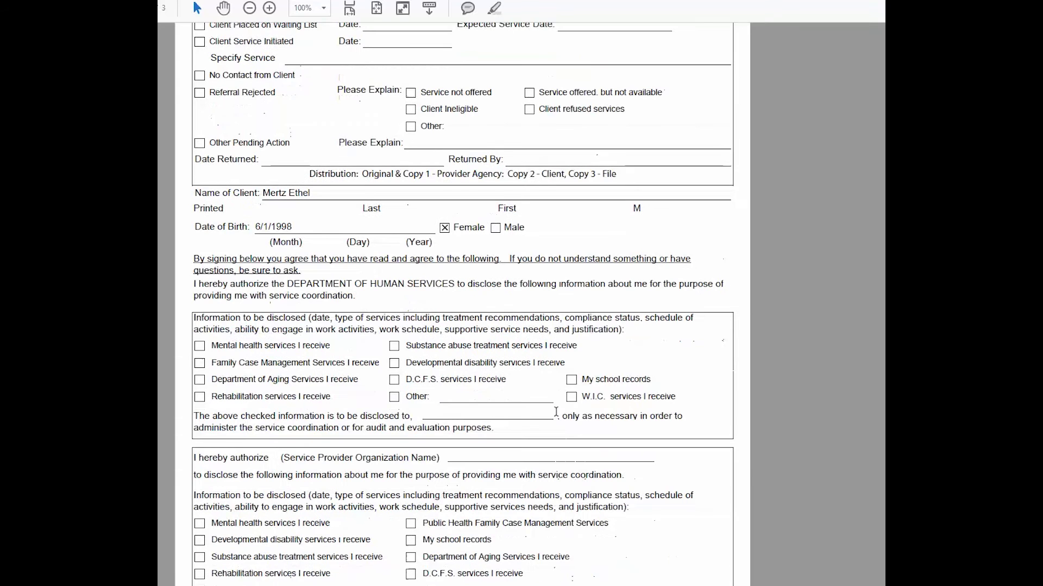
drag(194, 284, 463, 303)
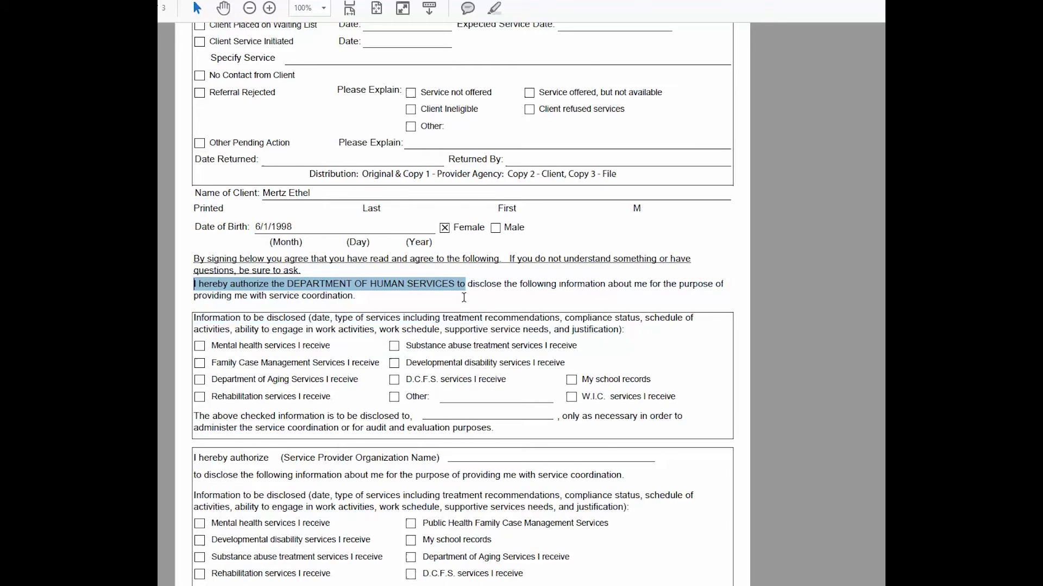
scroll(464, 297, down, 3)
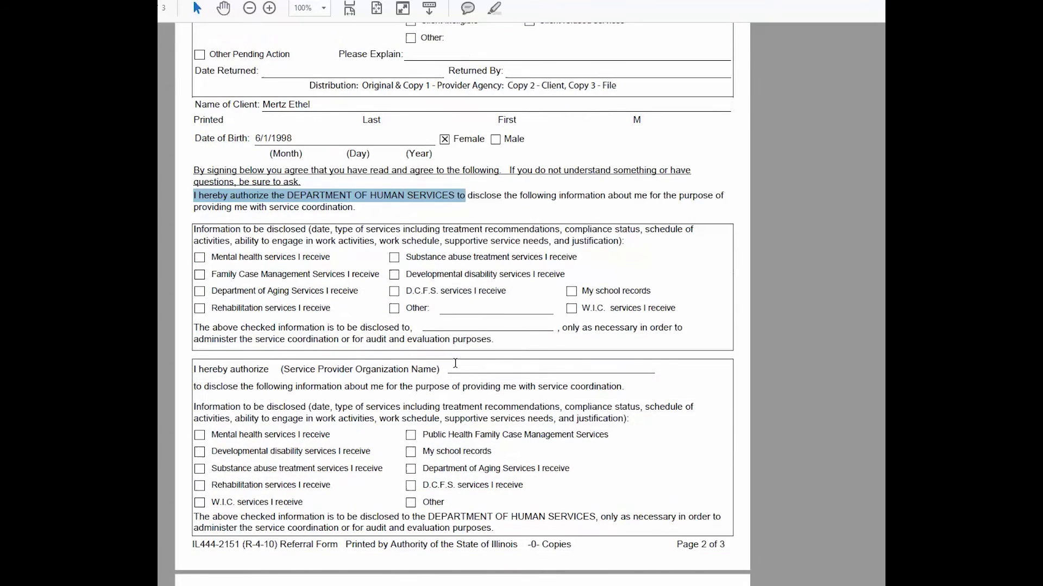
scroll(450, 454, up, 10)
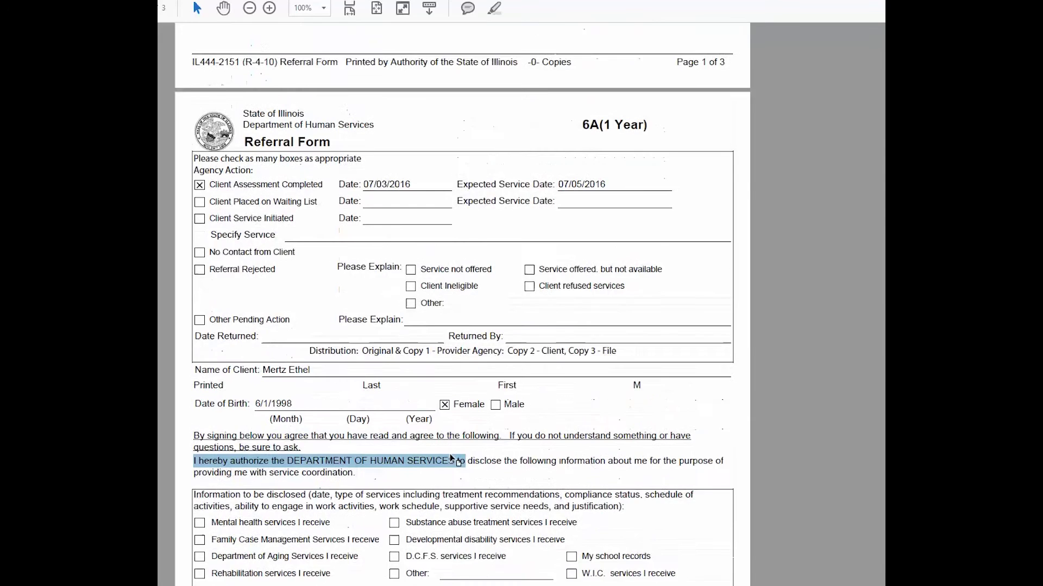
scroll(450, 454, up, 1)
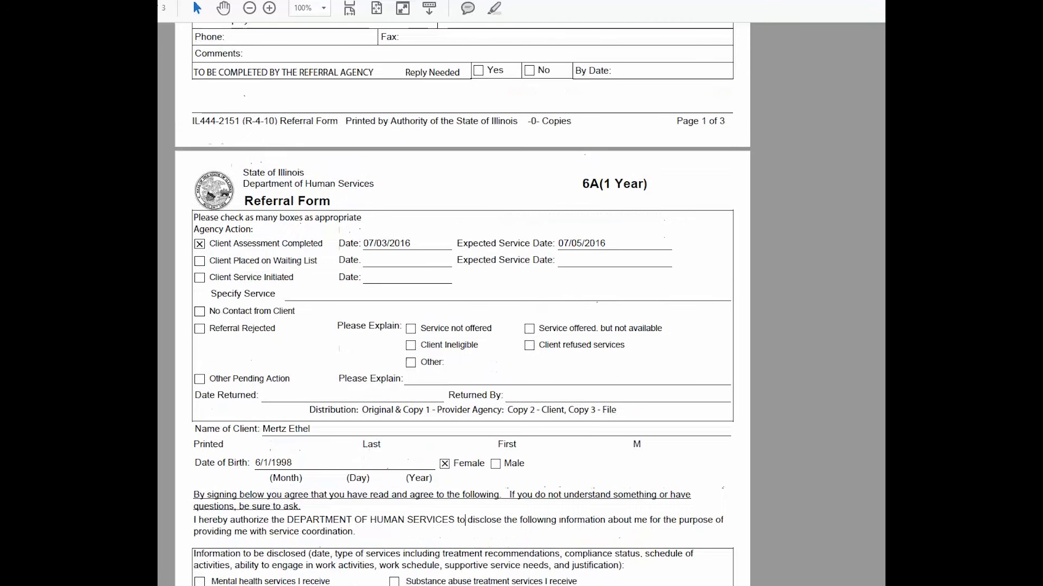
click(457, 333)
key(ctrl+shift+s)
click(402, 314)
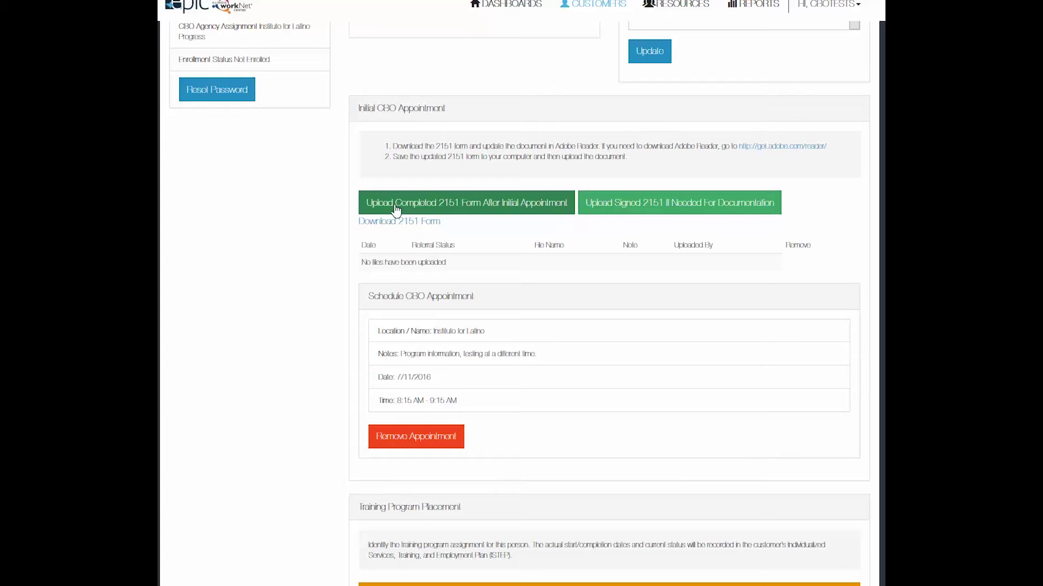
Attach the saved 2151 PDF to Upload Completed 2151 Form and begin its description note.
click(471, 208)
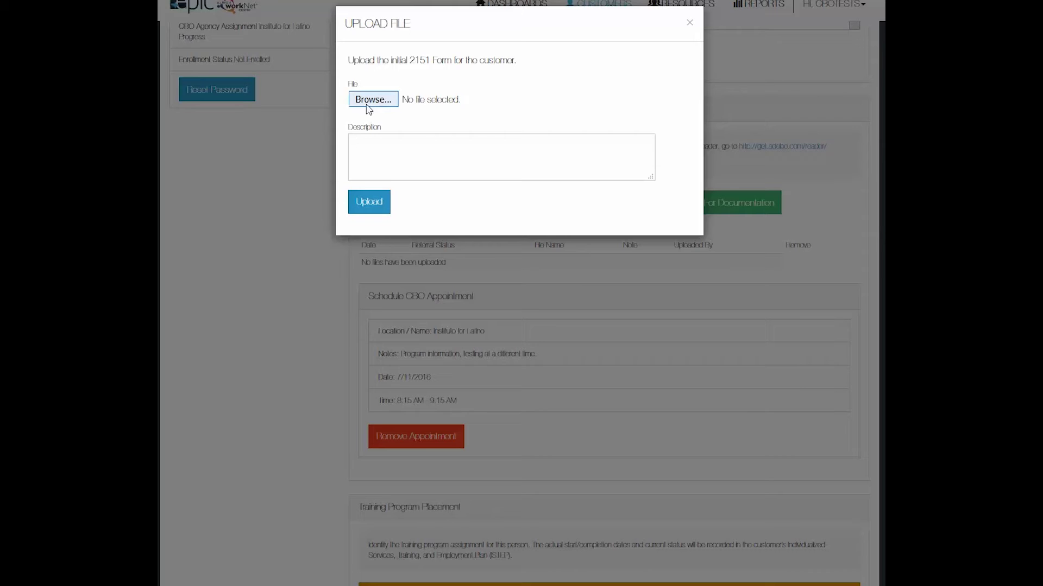
click(368, 103)
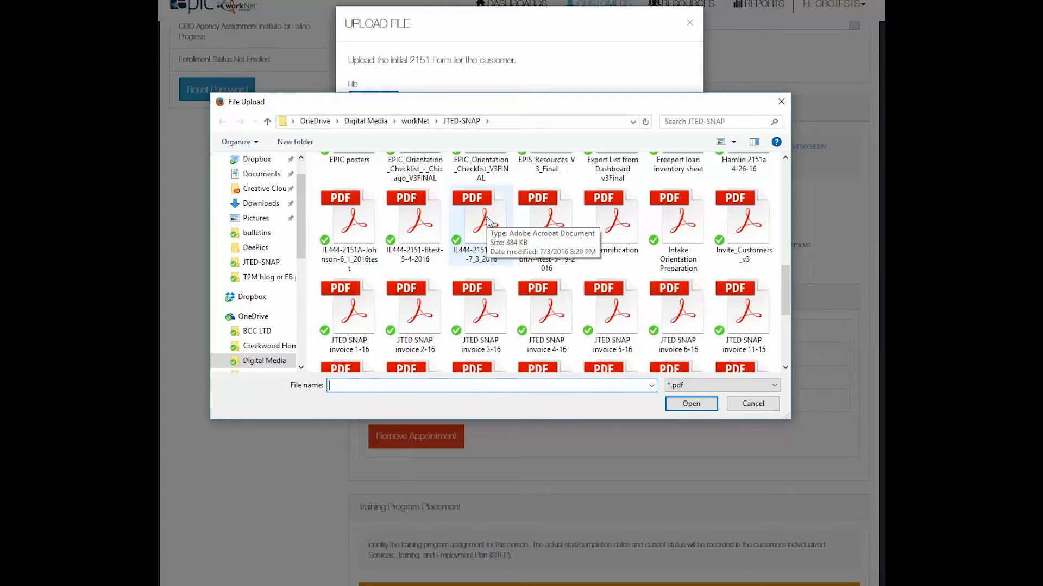
click(485, 220)
click(691, 404)
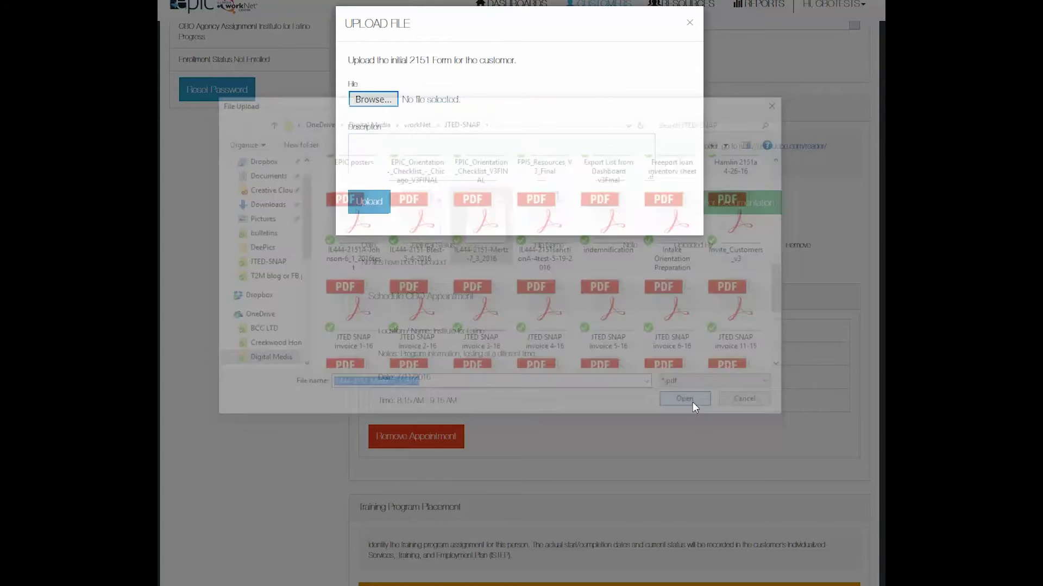
click(398, 144)
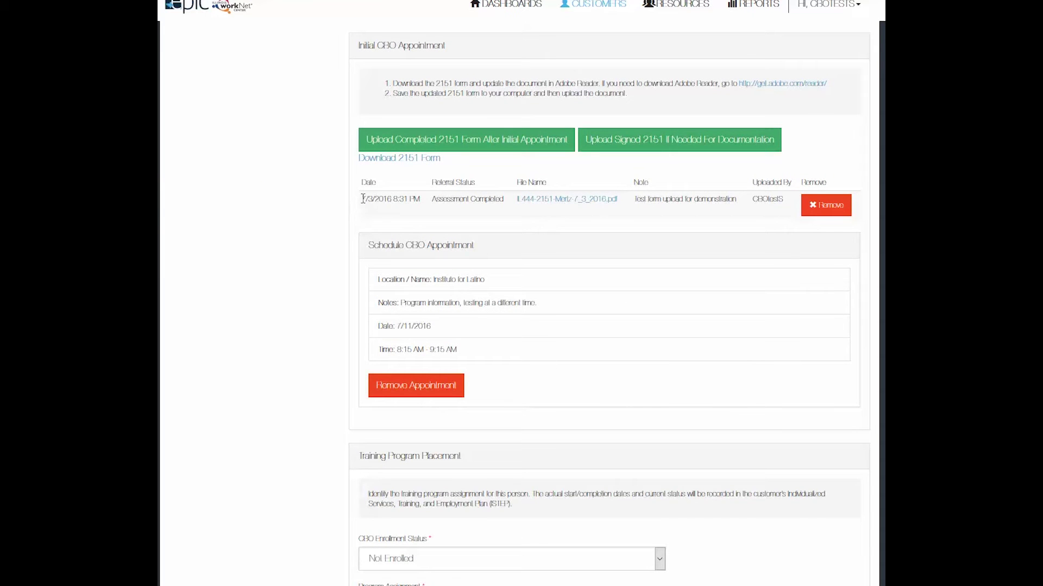
drag(362, 199, 510, 205)
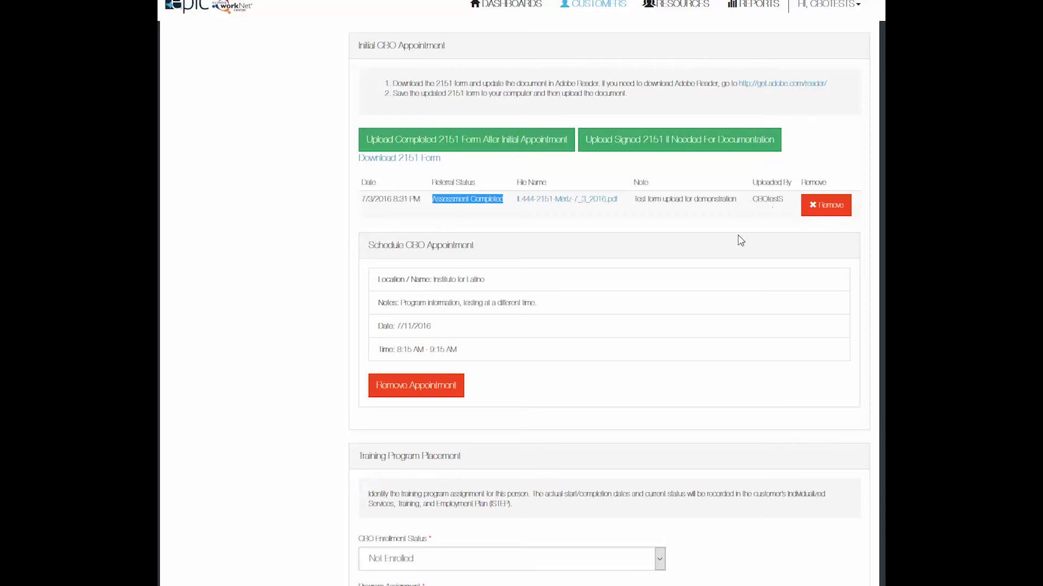
scroll(740, 237, down, 3)
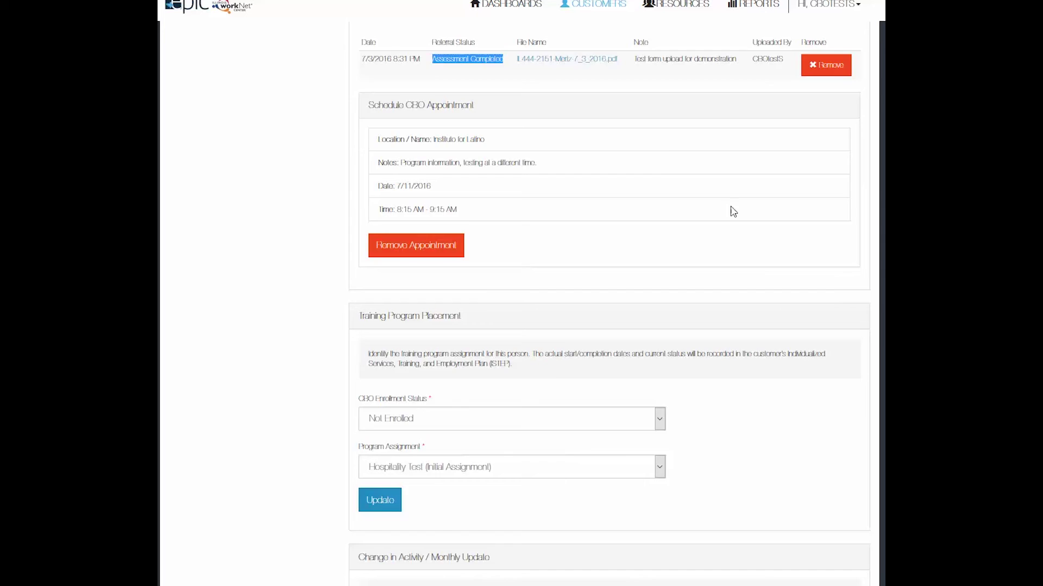
Set CBO Enrollment Status to Enrolled with program assignment Hospitality Test, and update.
scroll(733, 212, down, 5)
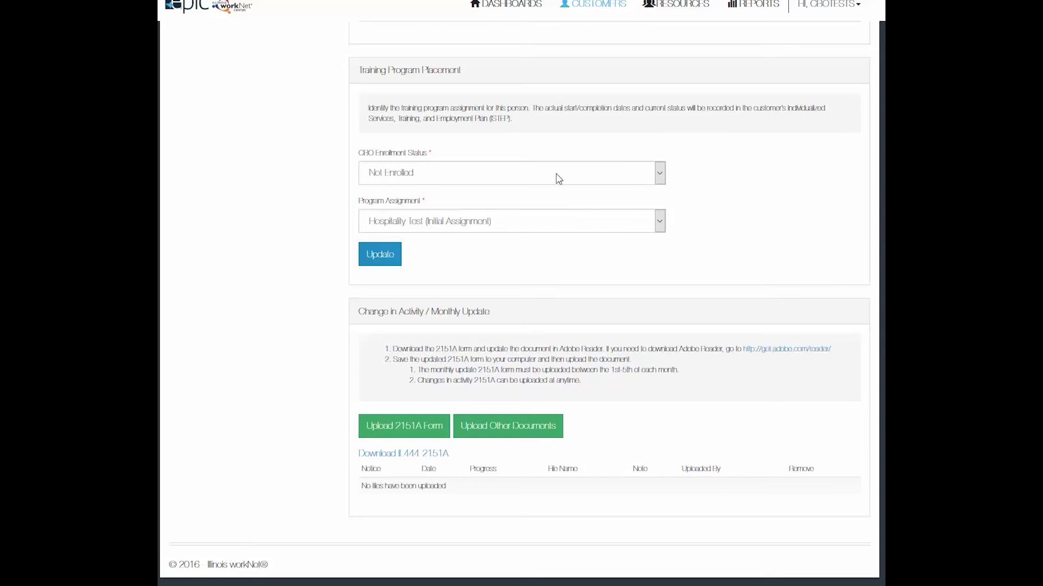
click(659, 177)
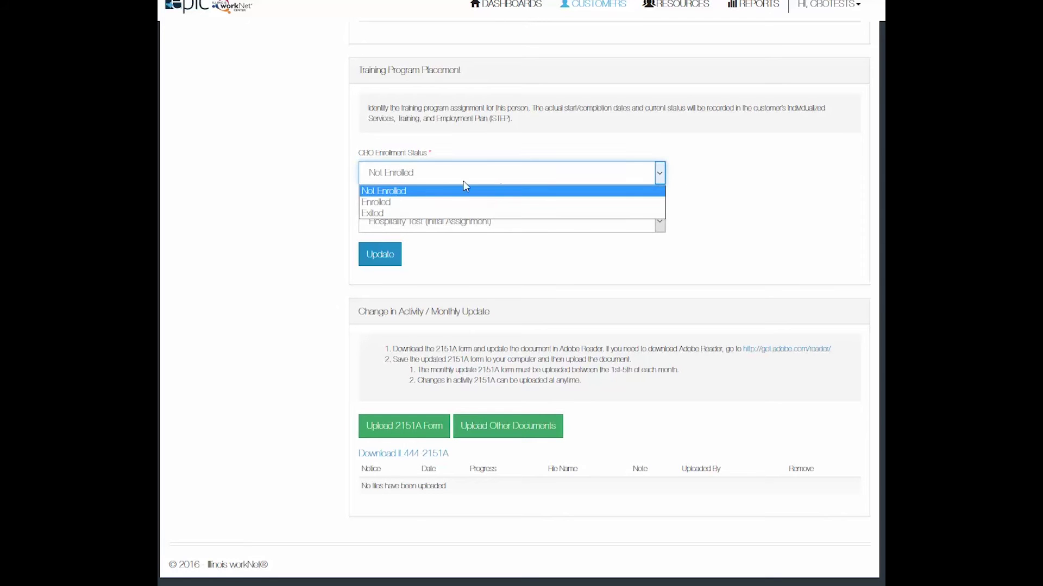
click(387, 203)
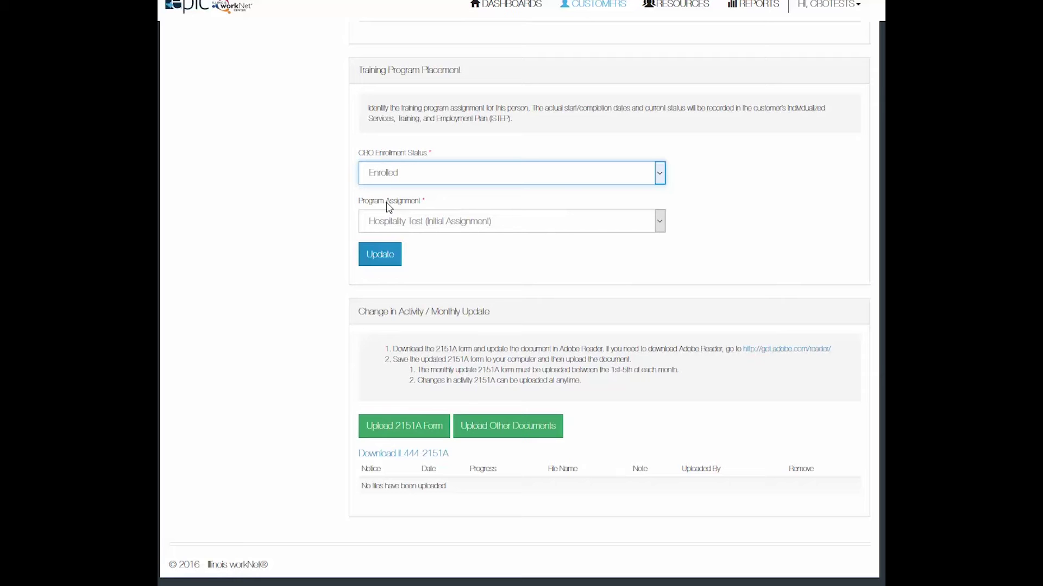
click(594, 225)
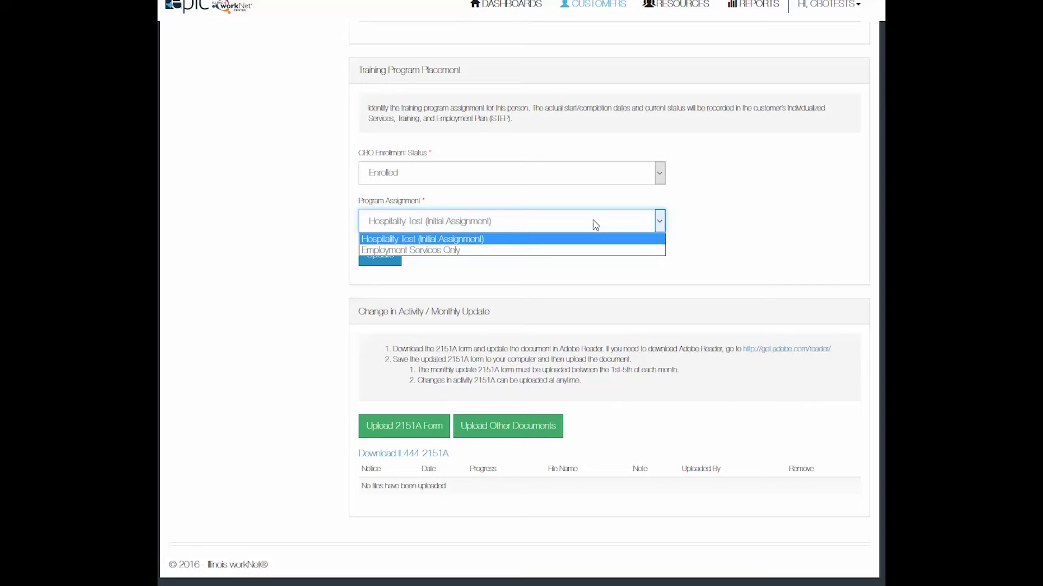
click(537, 242)
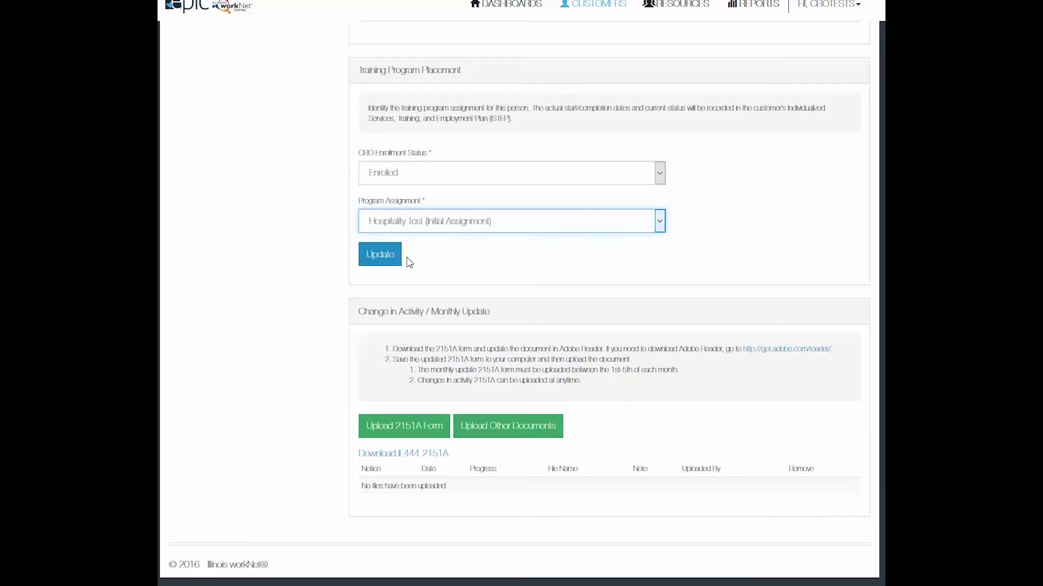
click(391, 257)
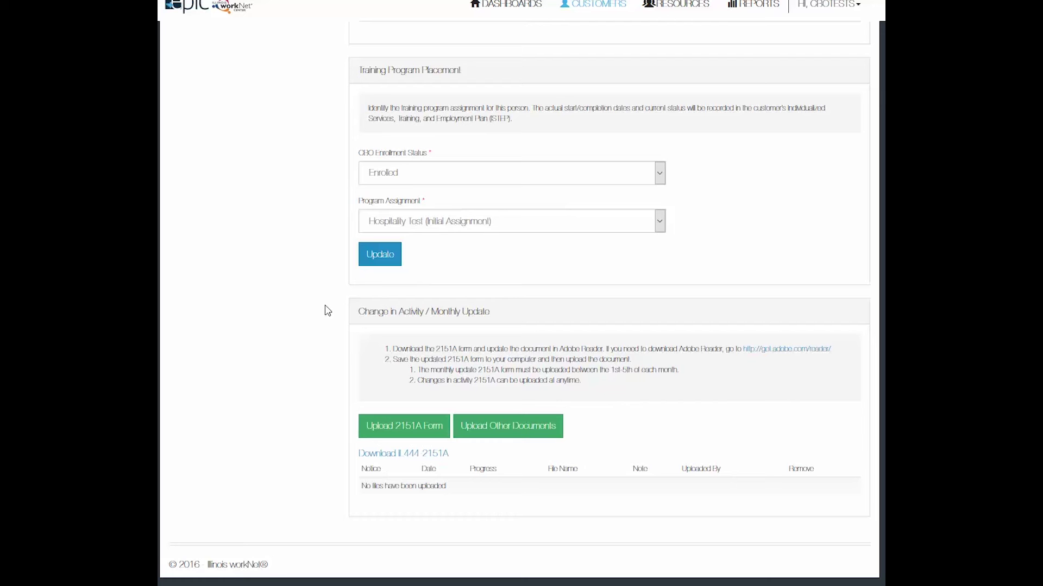
Download the IL444 2151A form and open it in Adobe Acrobat DC.
click(408, 461)
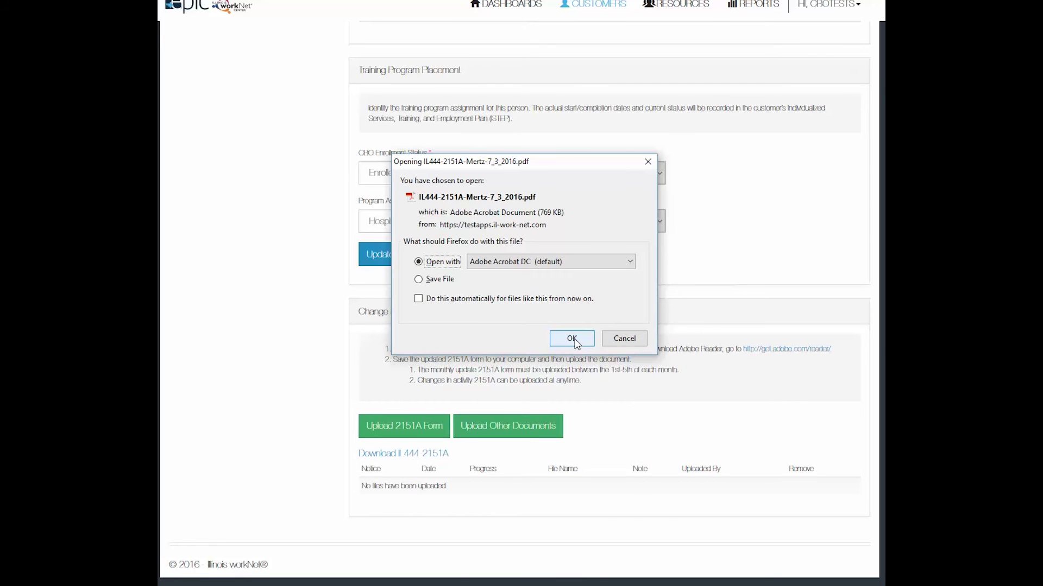
click(572, 339)
scroll(287, 371, down, 1)
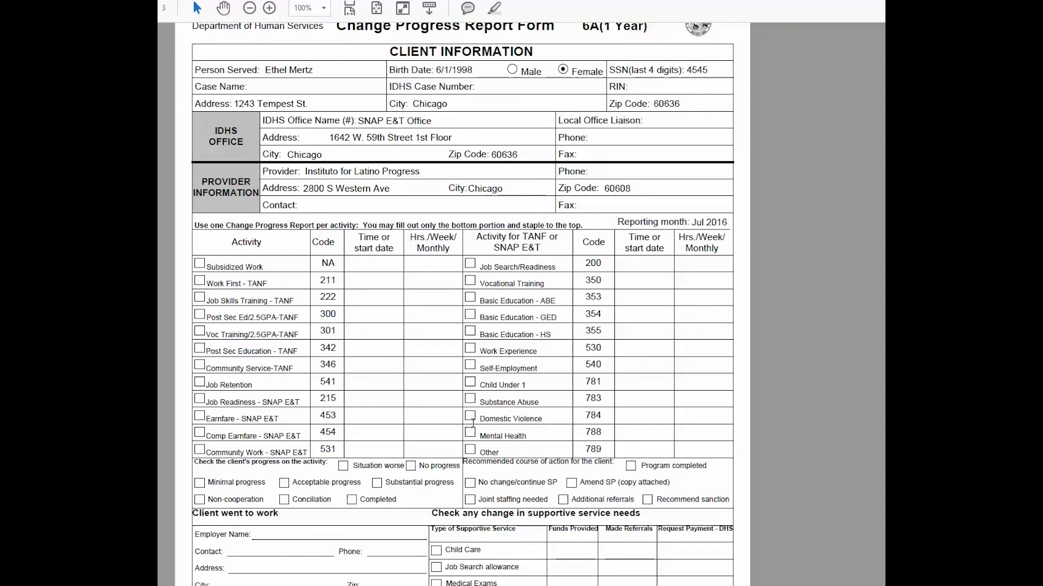
Check Vocational Training with start date 07-05-2016 and 80 hours.
click(470, 280)
click(643, 273)
text(07-05-2016)
click(707, 279)
text(80)
Mark the client's progress as Acceptable and recommend No change/continue SP.
scroll(533, 429, down, 3)
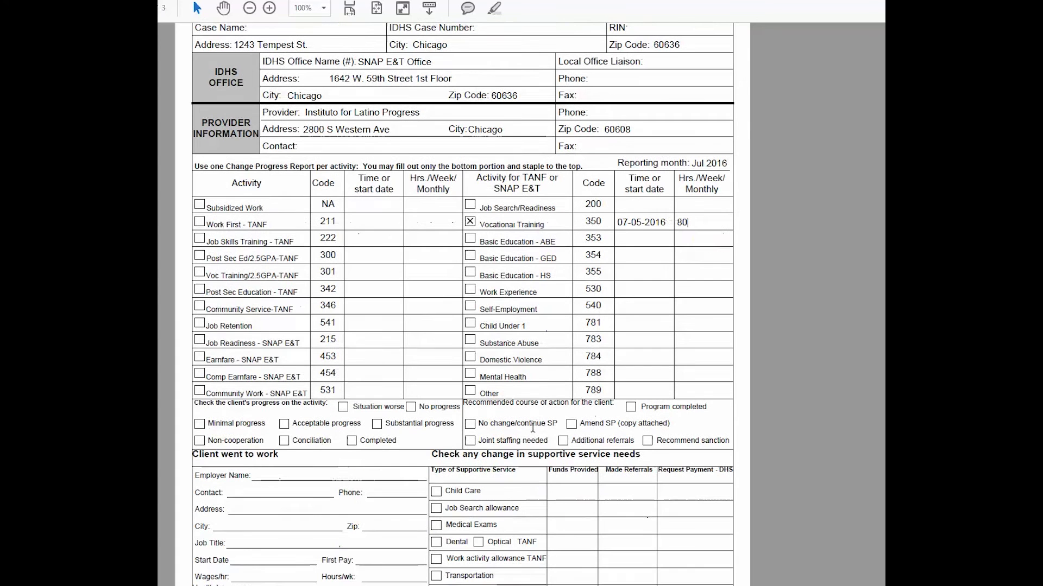
drag(193, 403, 329, 409)
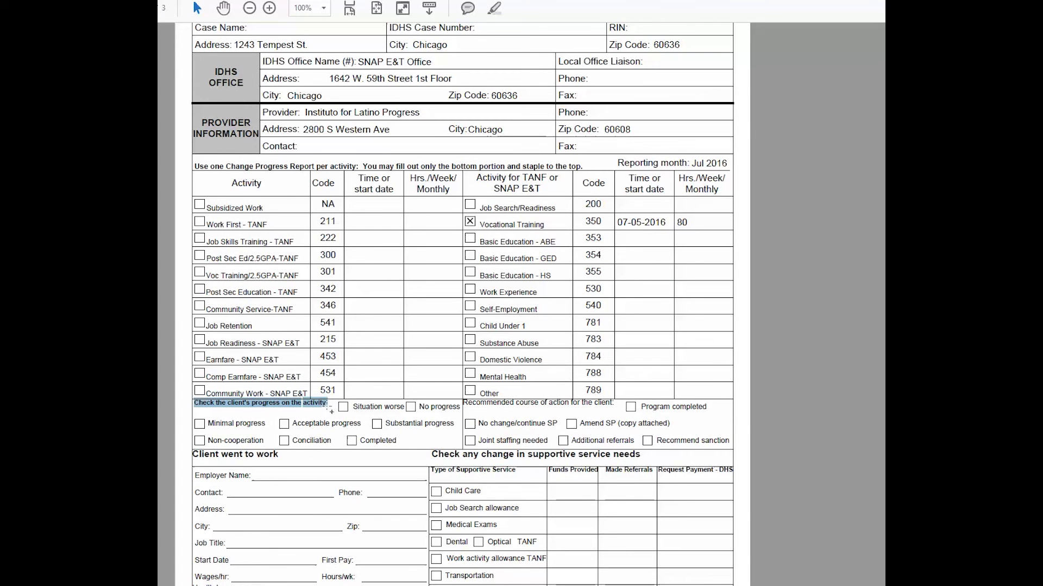
click(284, 423)
click(471, 424)
Save the completed 2151A form as a PDF under its default file name.
scroll(505, 449, down, 3)
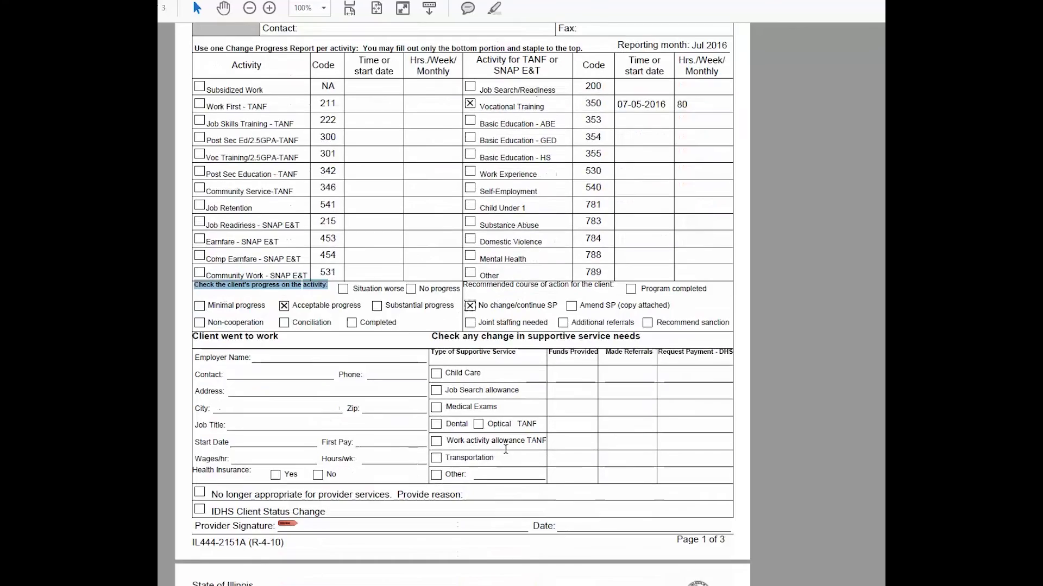
scroll(505, 449, down, 15)
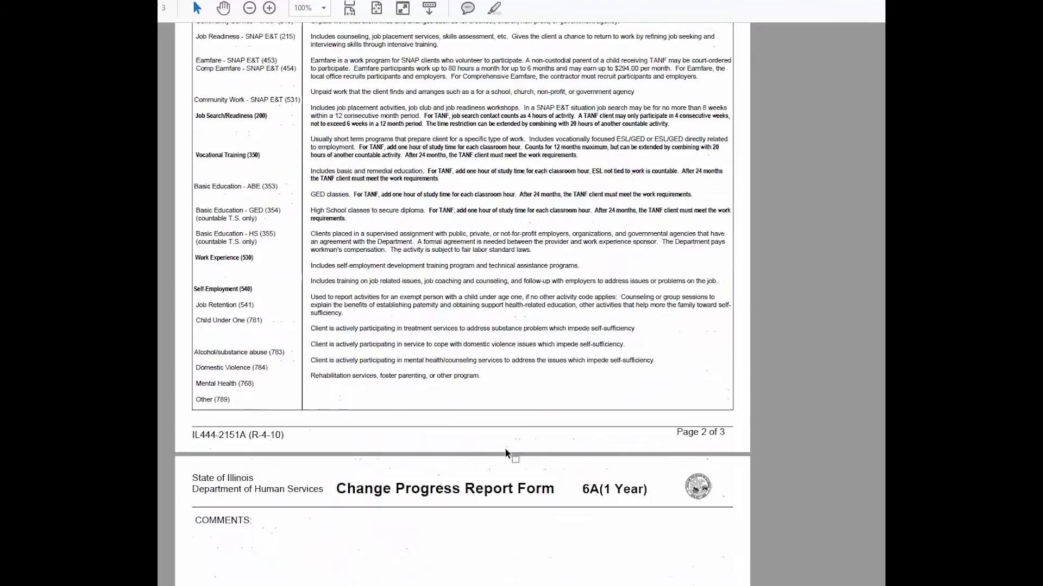
scroll(505, 451, down, 7)
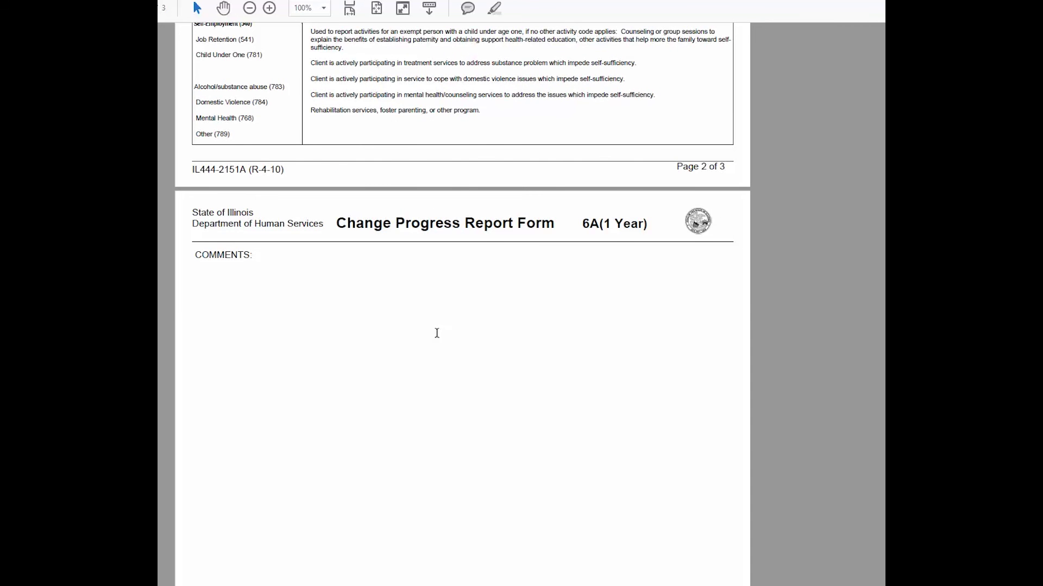
key(ctrl+shift+s)
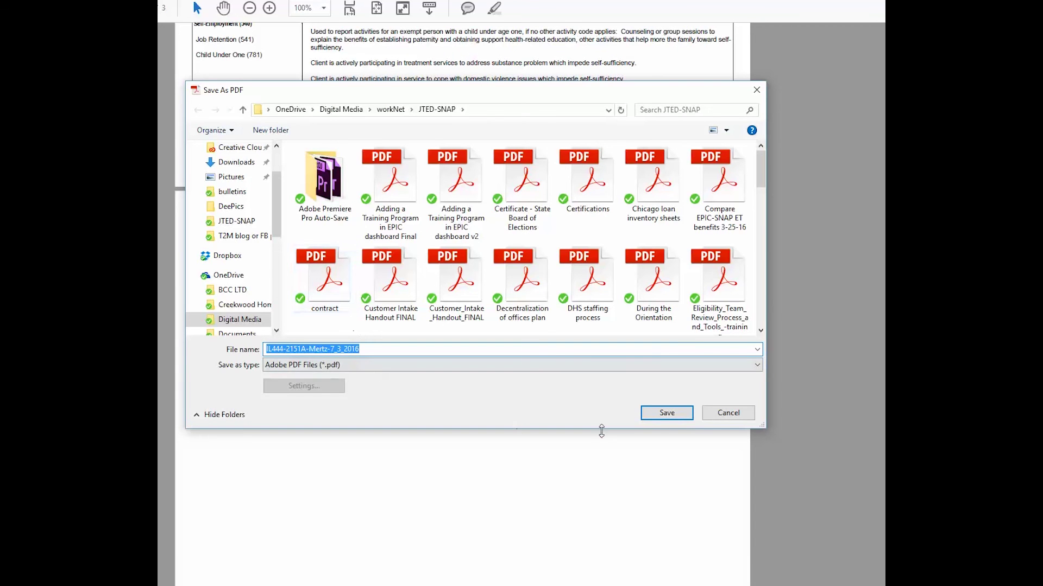
click(666, 413)
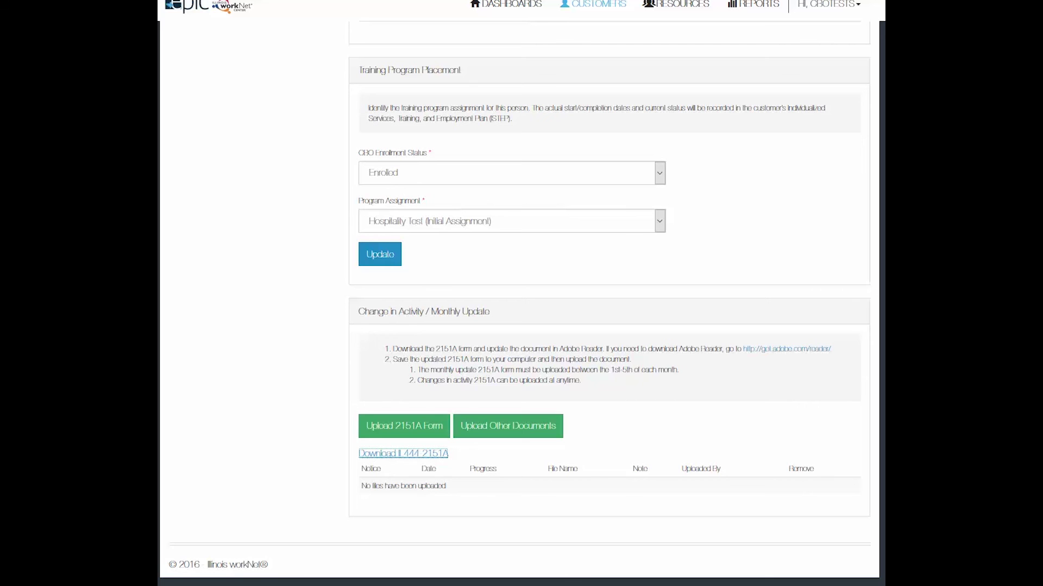
Attach the customer's filled 2151A PDF under Change in Activity with the description 'Test form' and upload it.
click(425, 425)
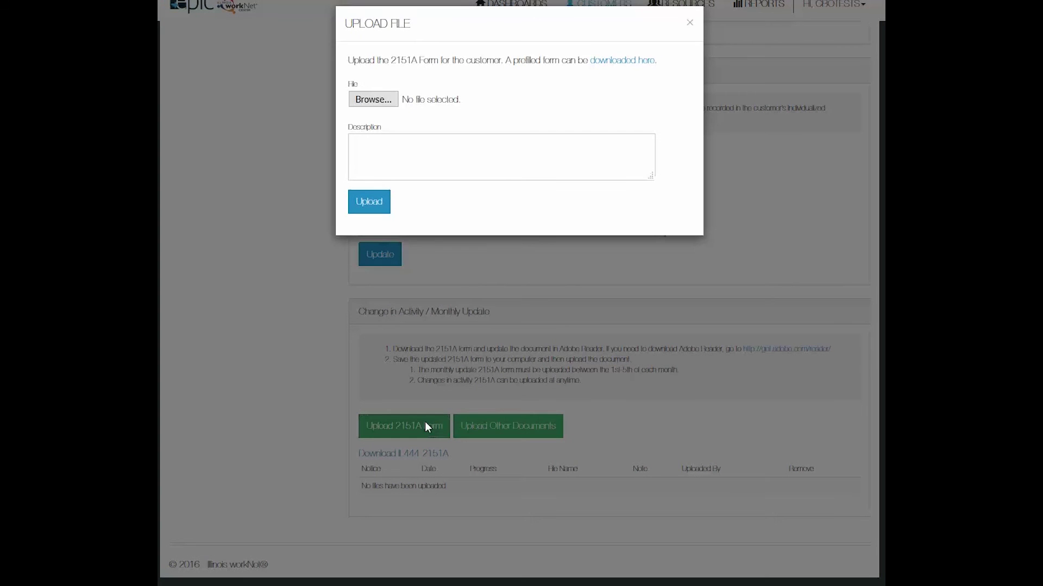
click(373, 99)
scroll(417, 243, down, 3)
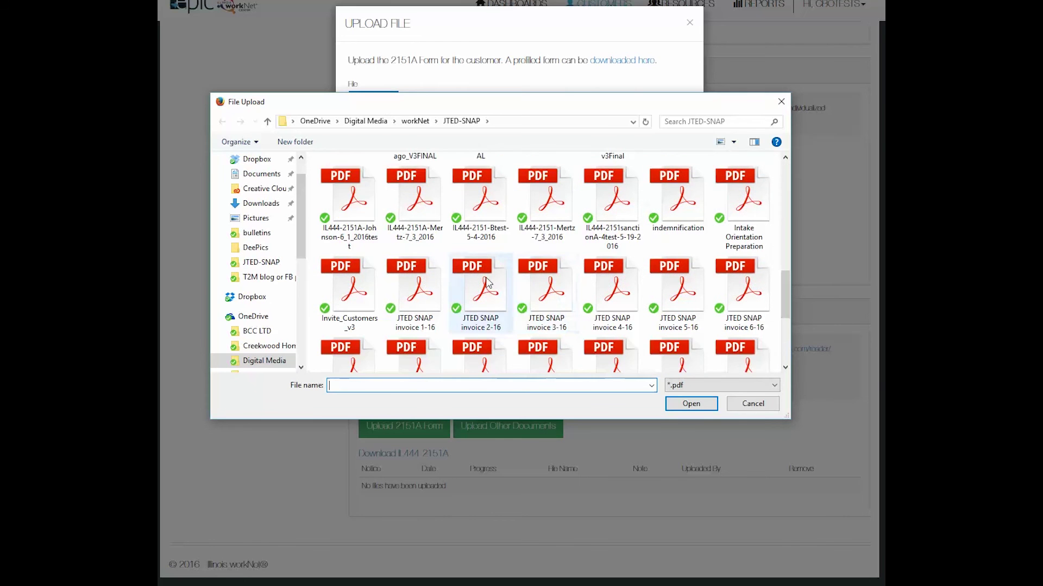
click(423, 224)
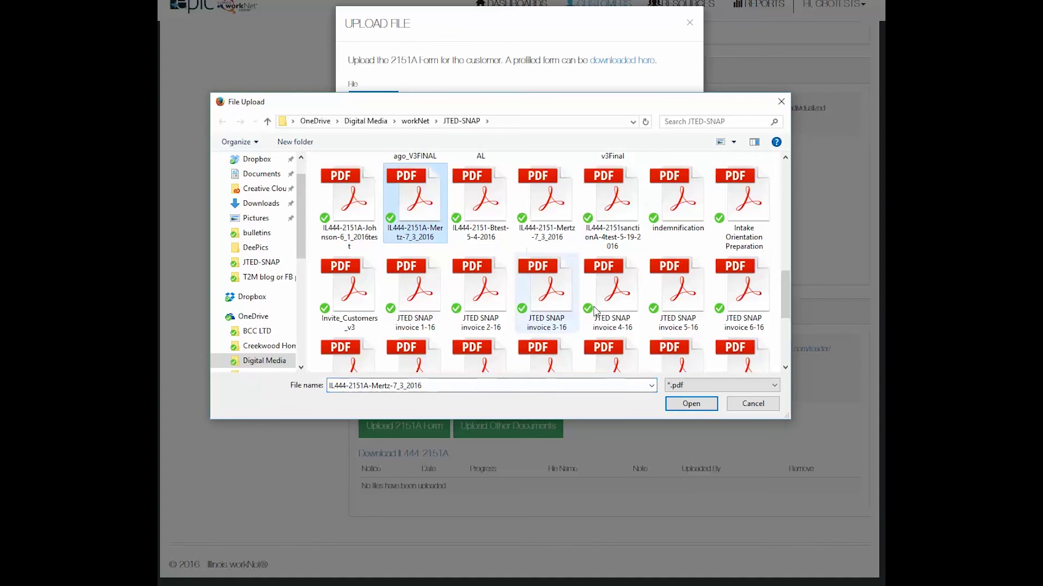
click(706, 404)
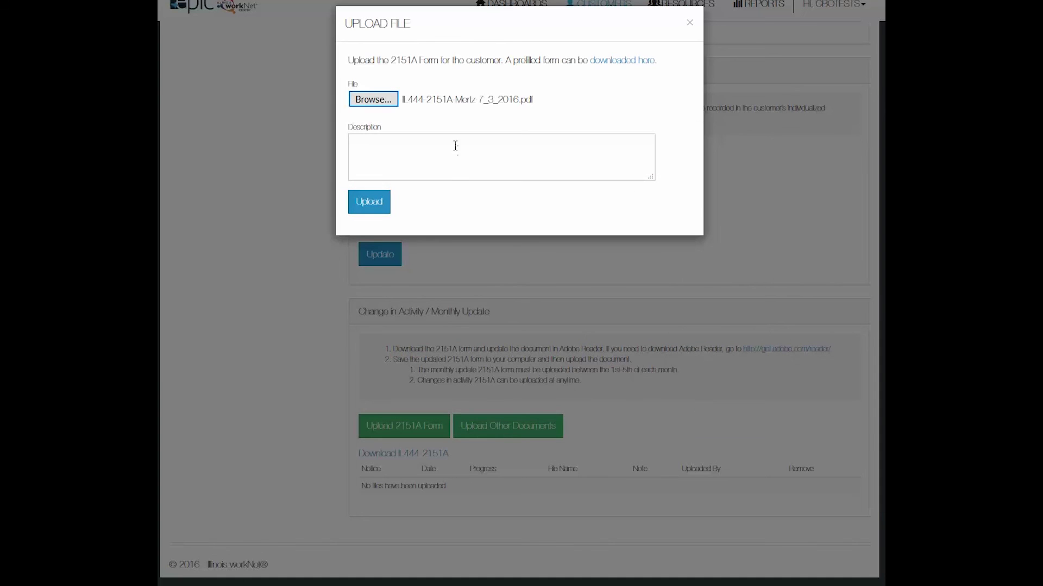
click(455, 146)
text(Test form)
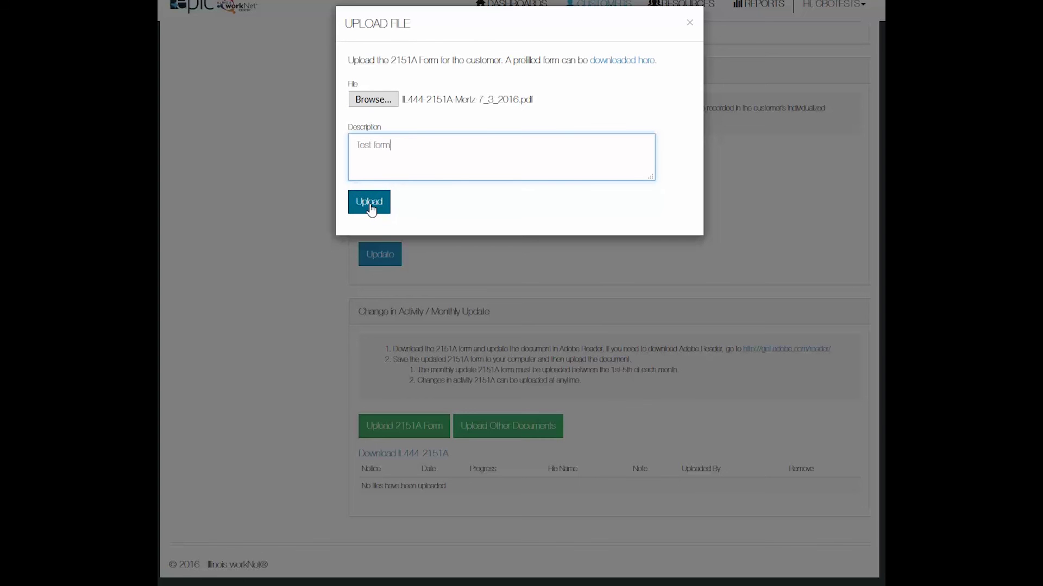
click(369, 206)
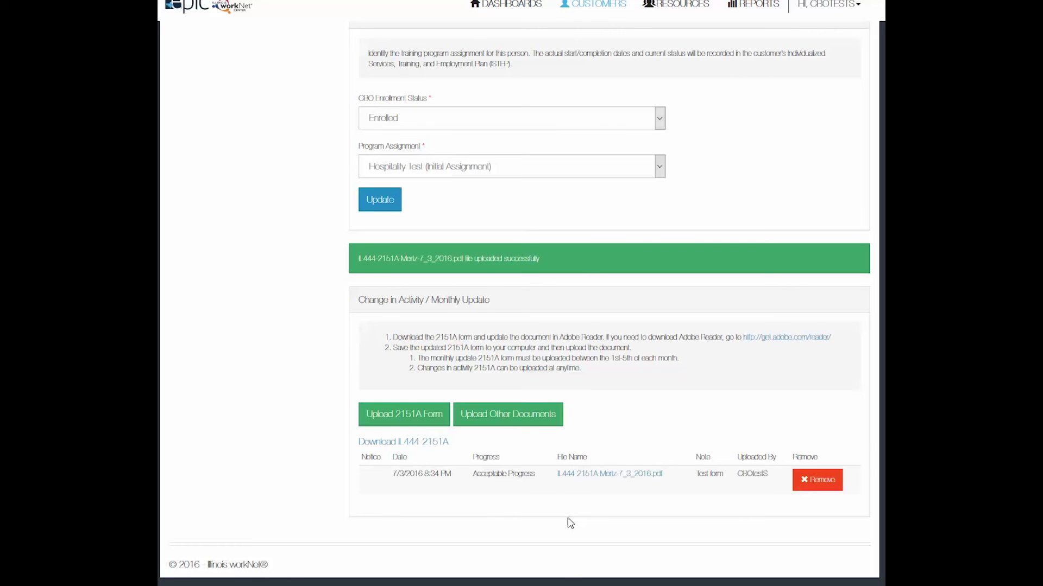
scroll(570, 523, up, 15)
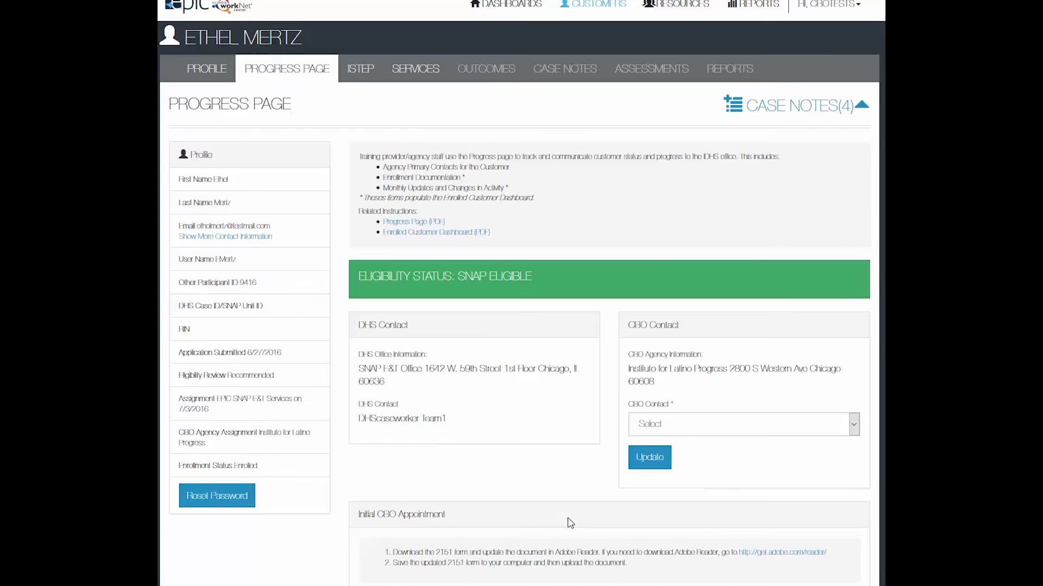